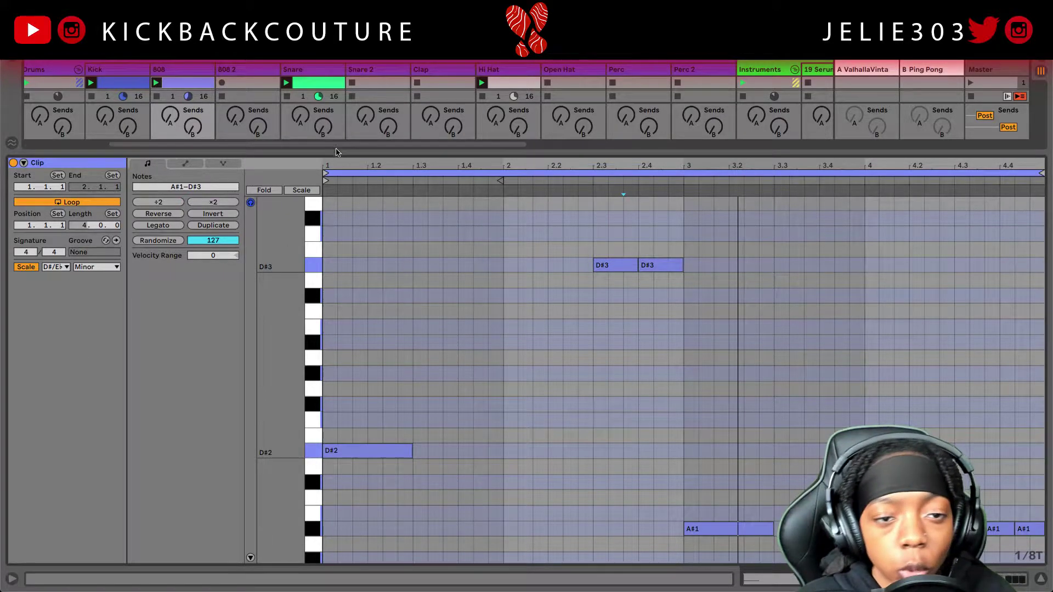
- Enlarge the 808 clip's note editor, select the D#2 note and play a short stretch of the pattern
drag(351, 149, 352, 128)
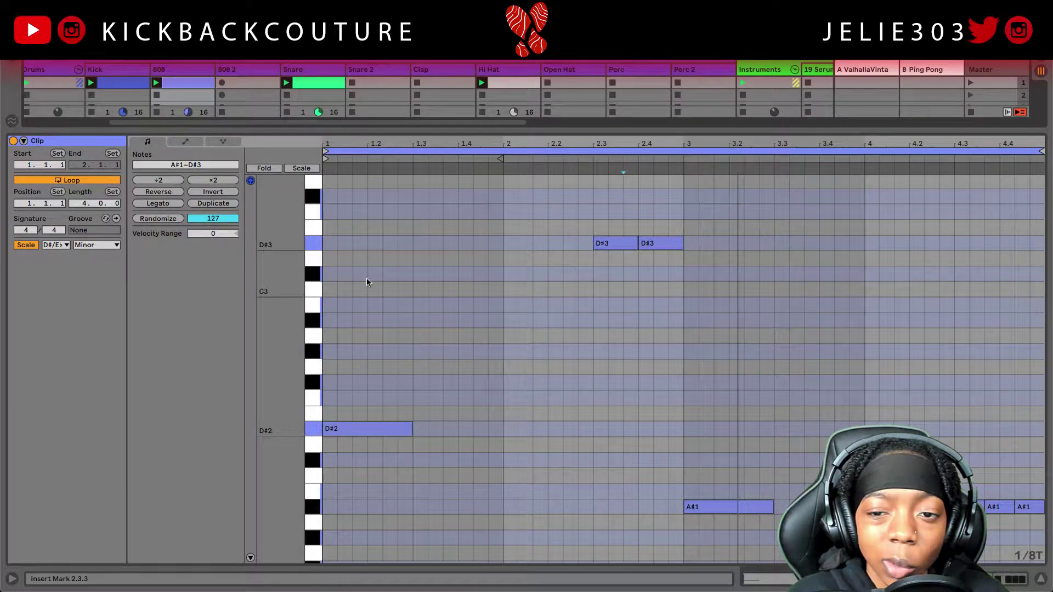
click(394, 439)
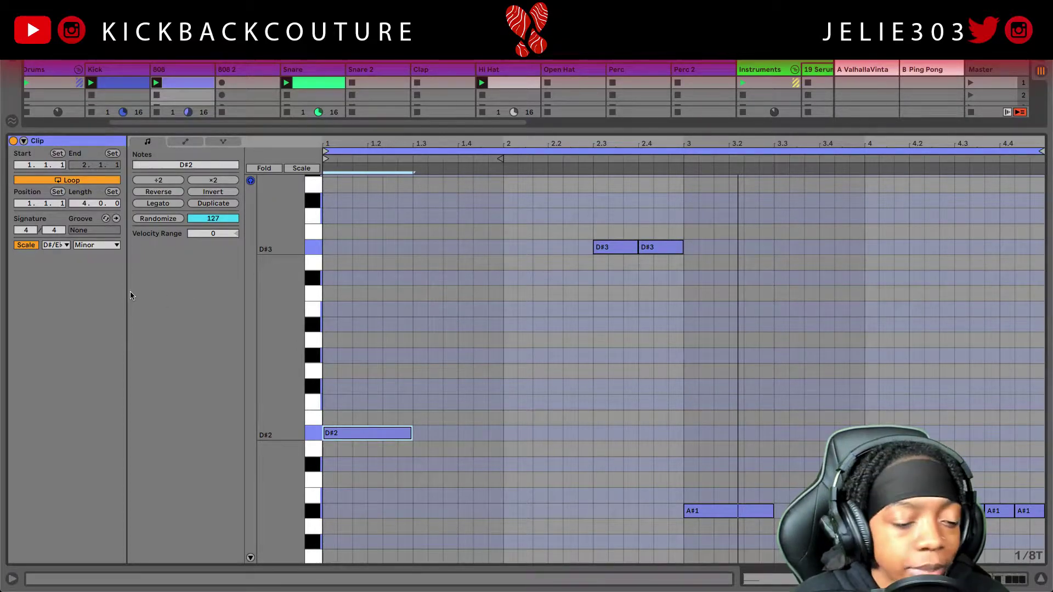
key(space)
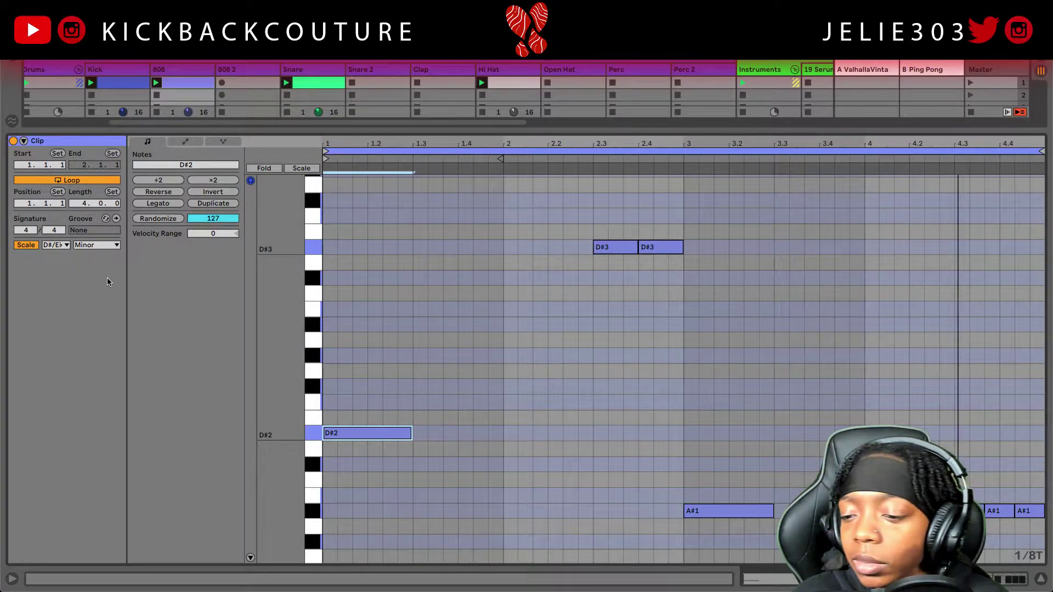
key(space)
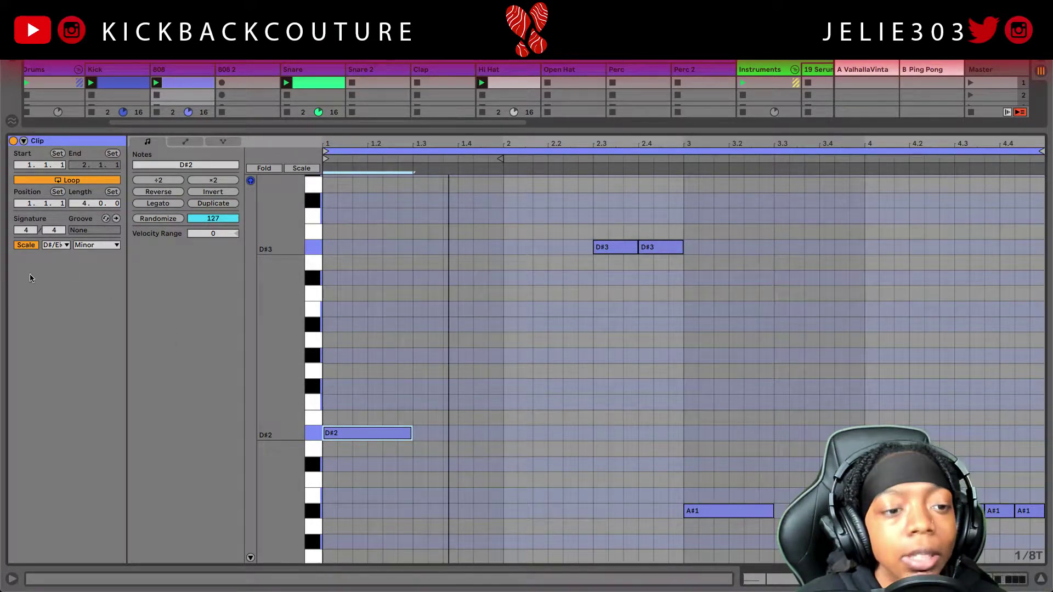
- Try the note editor with the clip's scale highlighting off and its rows folded to the used notes
click(27, 246)
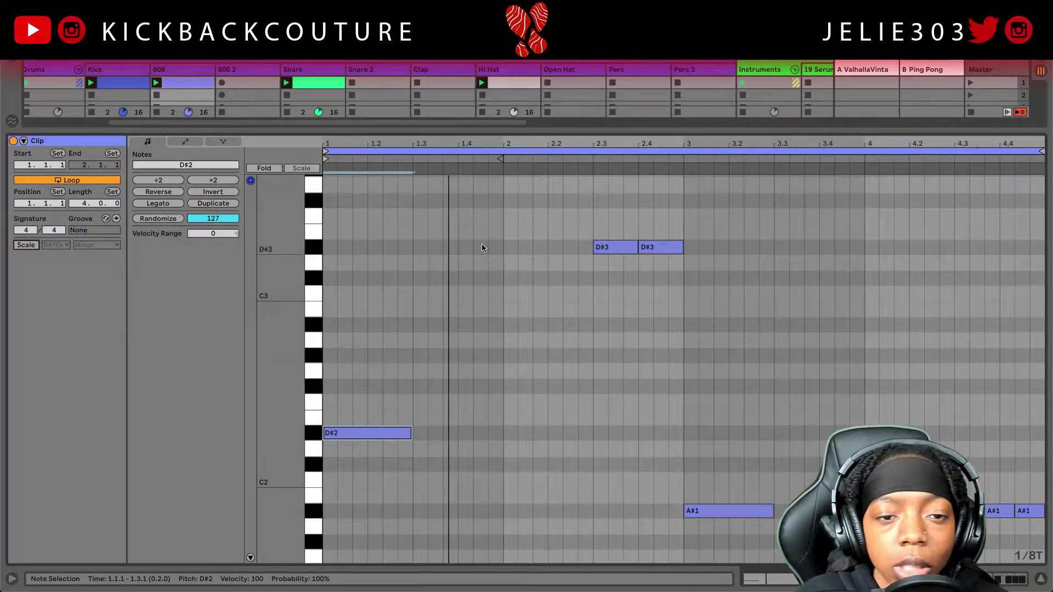
click(264, 169)
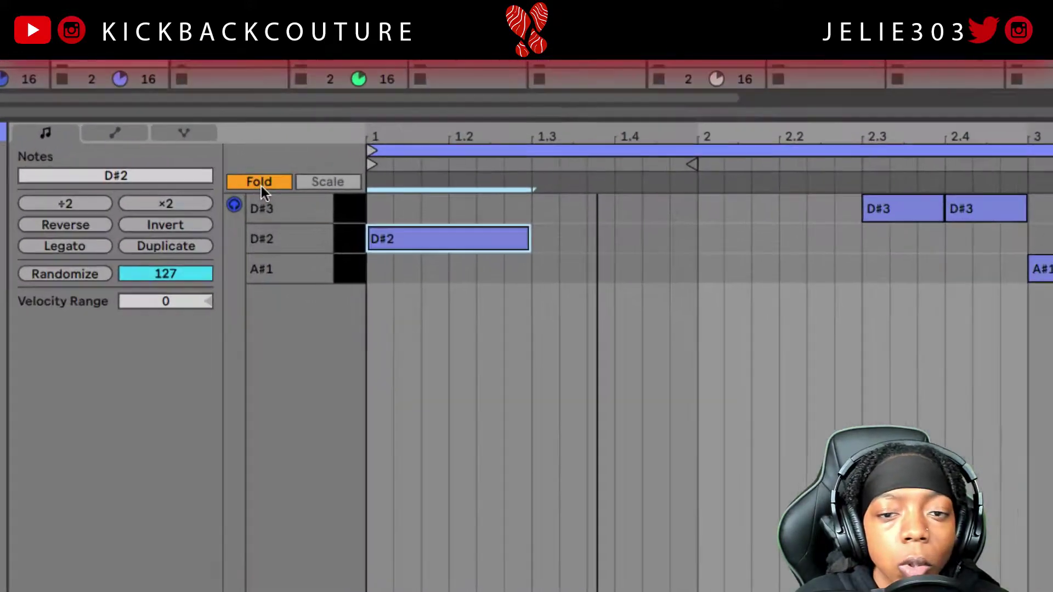
click(266, 169)
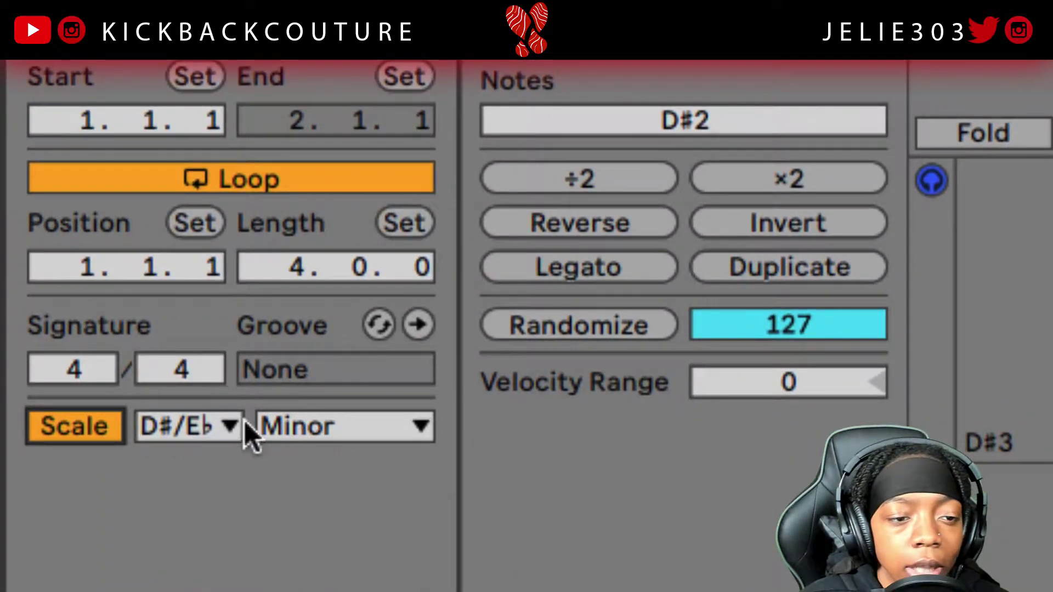
- Review the root notes and scale types available for the 808 clip, then play the pattern
click(164, 425)
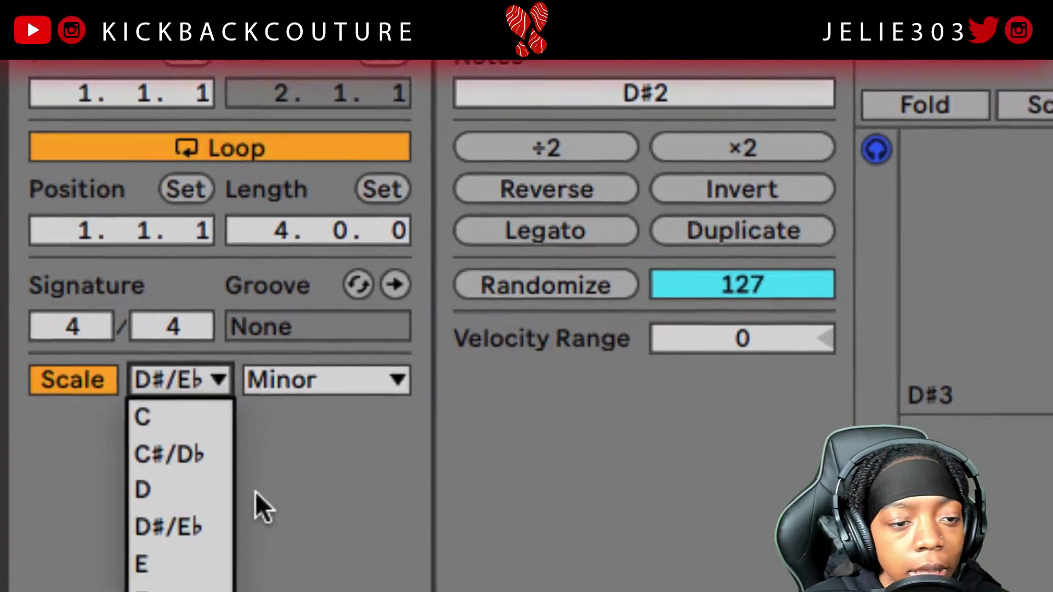
click(331, 435)
click(331, 430)
scroll(278, 580, down, 3)
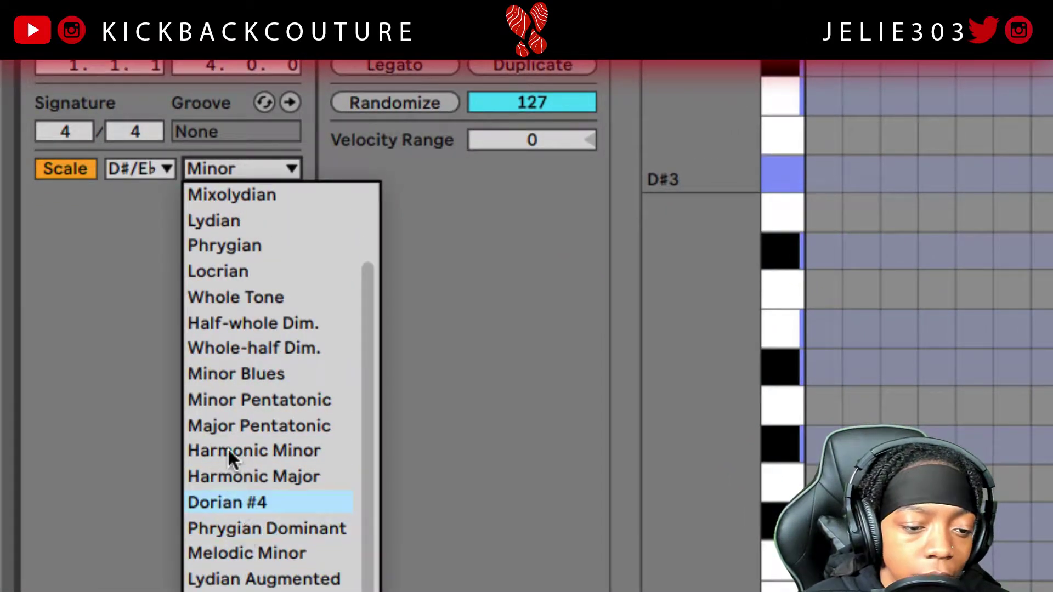
scroll(247, 428, up, 2)
click(469, 430)
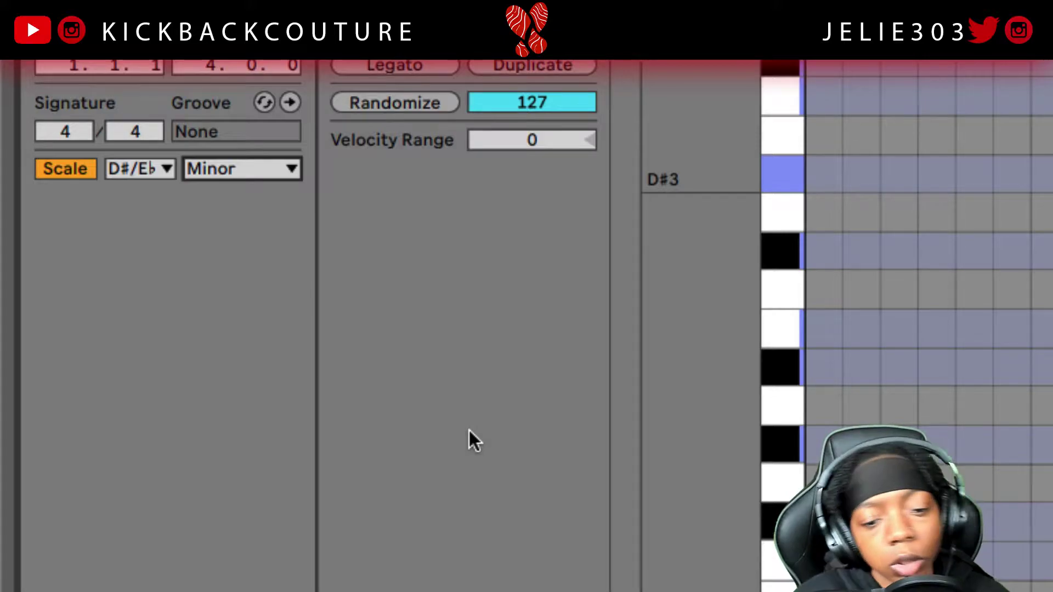
key(space)
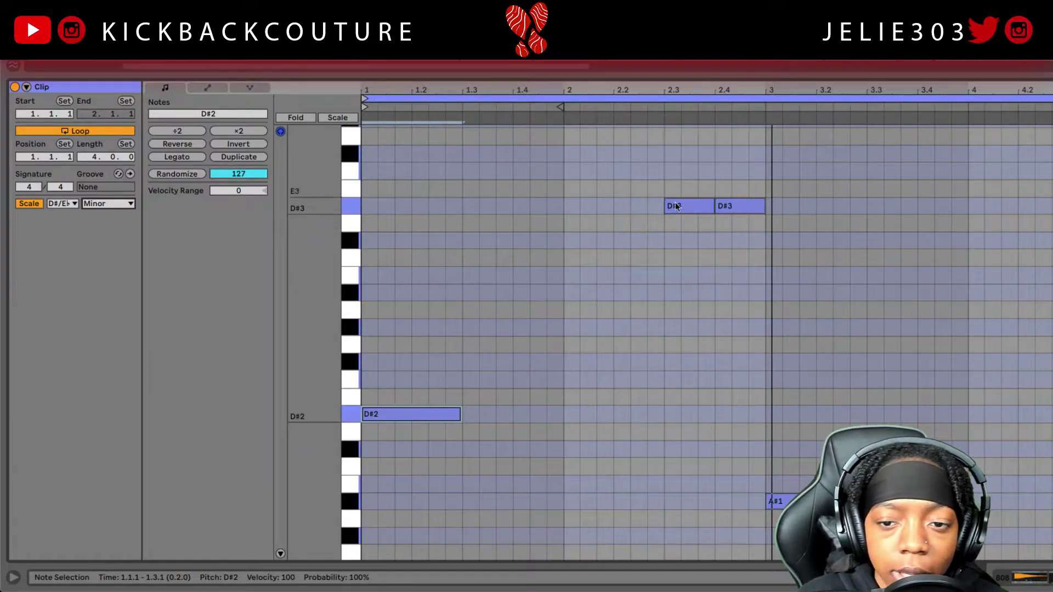
- Switch the 808 clip from note editing to Note Expression editing, passing through its envelope view
click(202, 89)
click(246, 87)
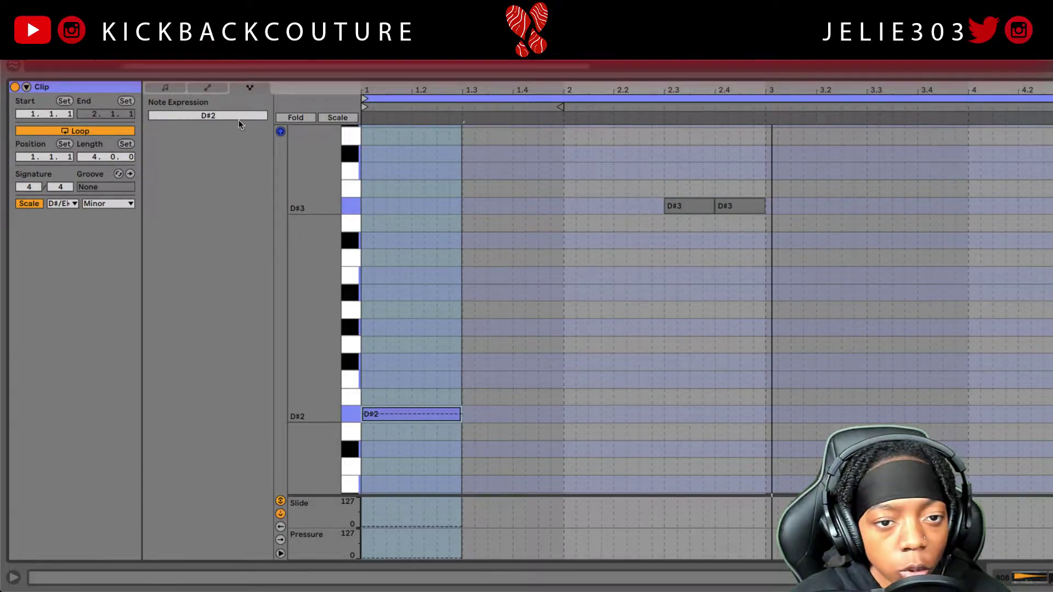
click(171, 86)
click(204, 87)
click(245, 88)
click(167, 86)
click(207, 88)
click(250, 88)
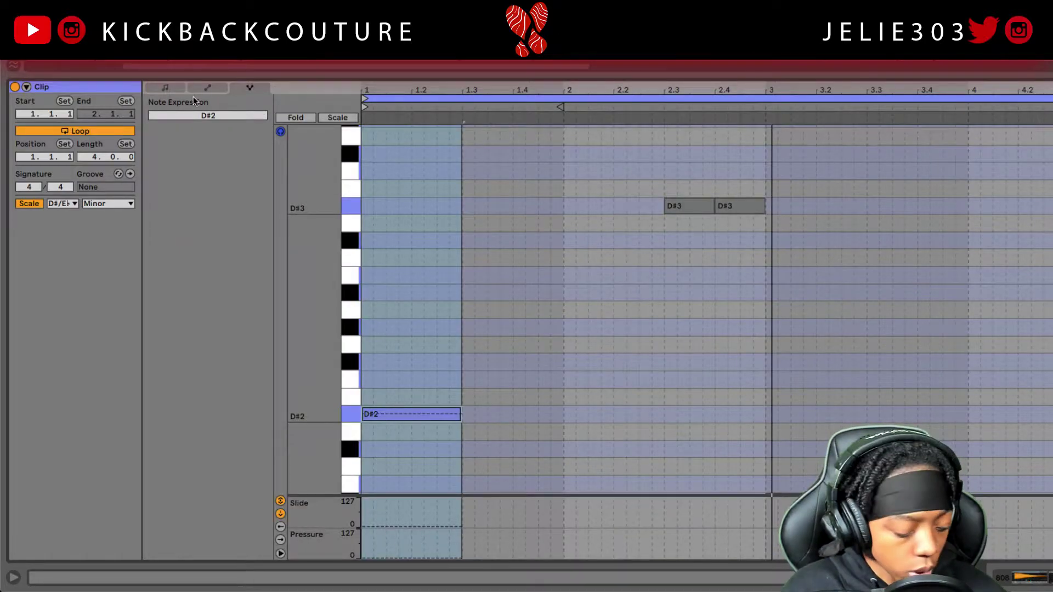
key(alt+Tab)
key(alt+Tab)
key(alt+Tab)
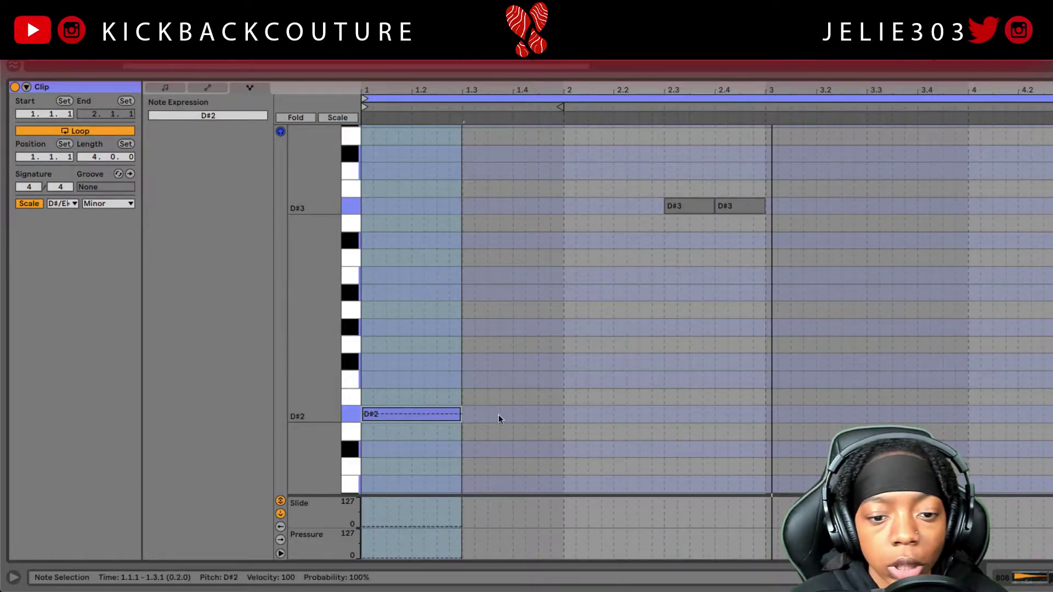
- Draw a -12 st pitch slide in the first D#3 note, running from one quarter to three quarters of its length, and audition it
click(693, 203)
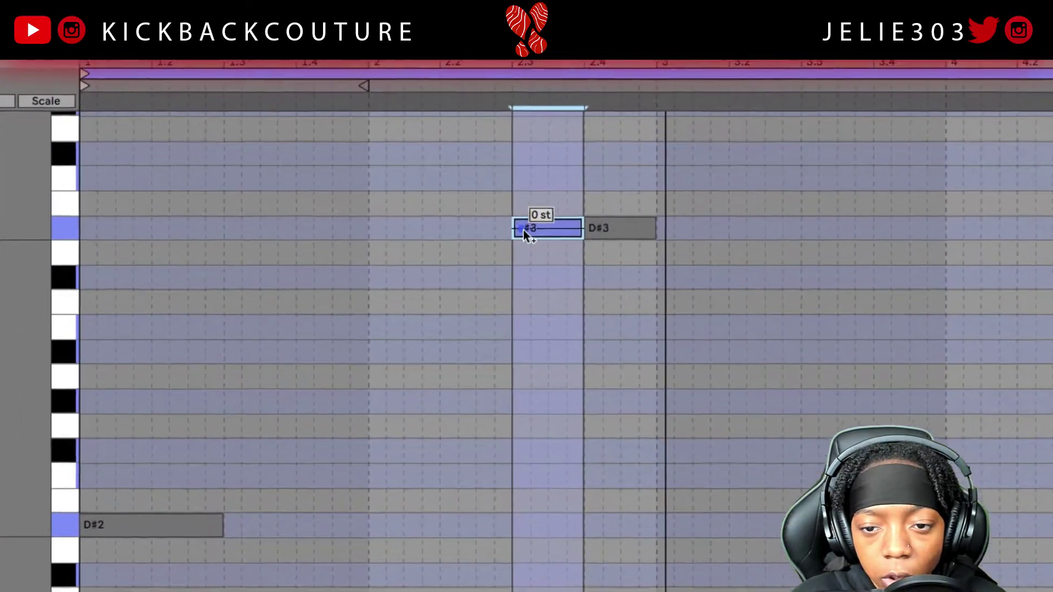
click(485, 231)
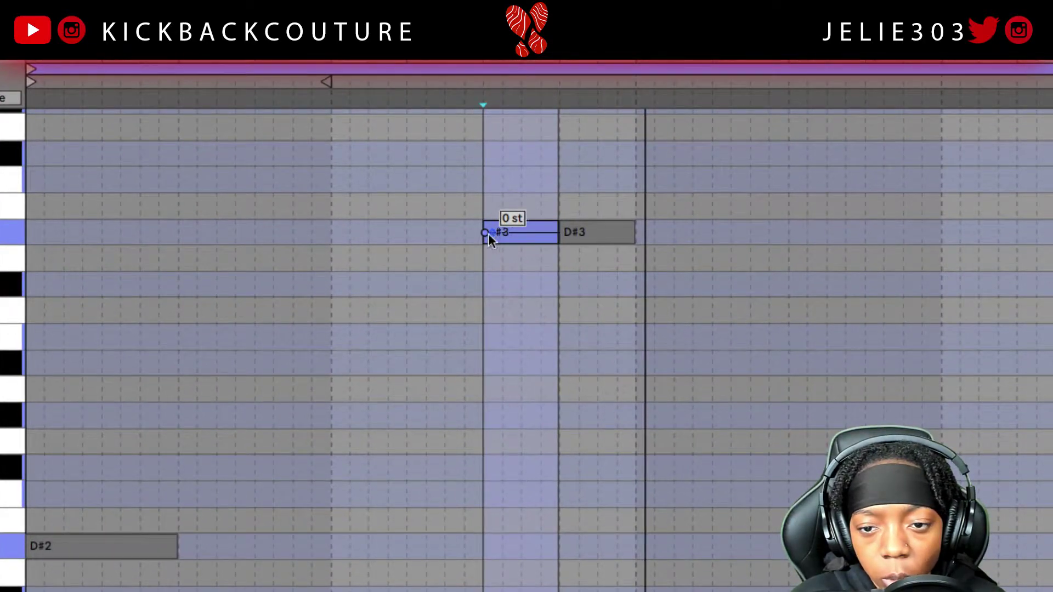
drag(485, 232, 520, 546)
click(502, 232)
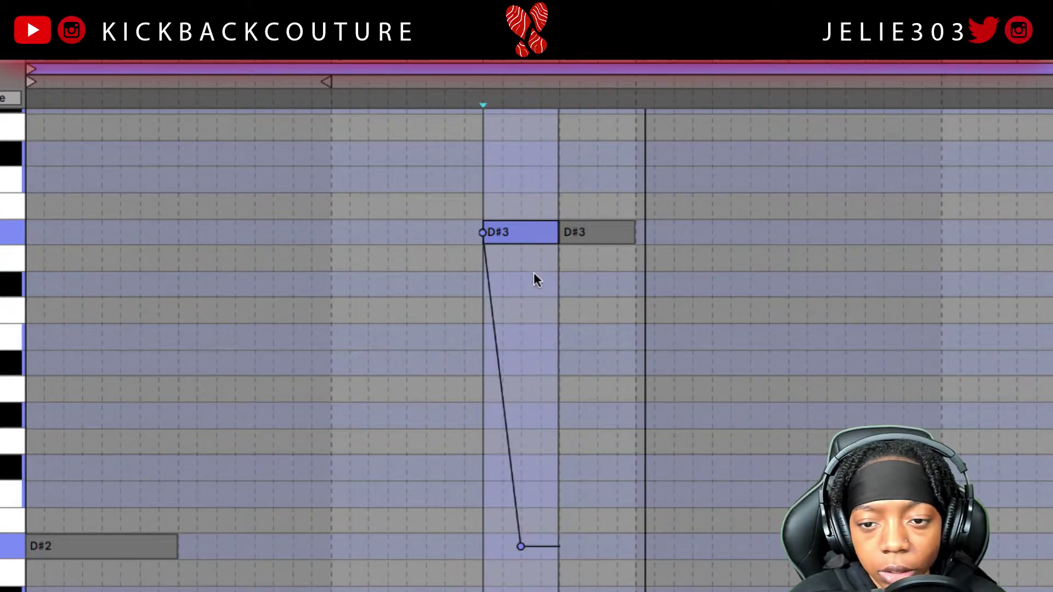
drag(483, 231, 502, 233)
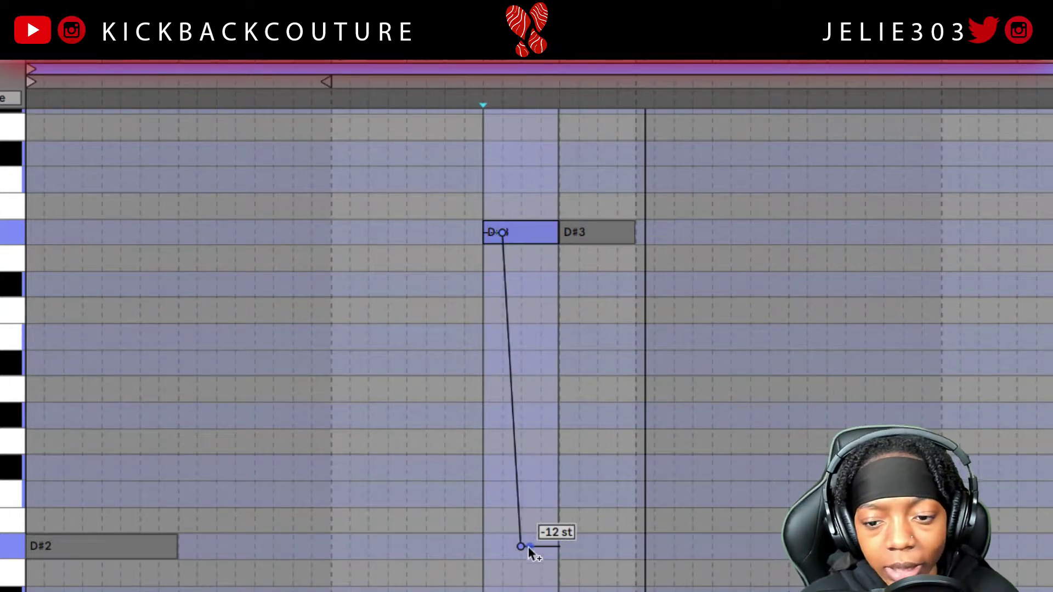
drag(520, 547, 541, 547)
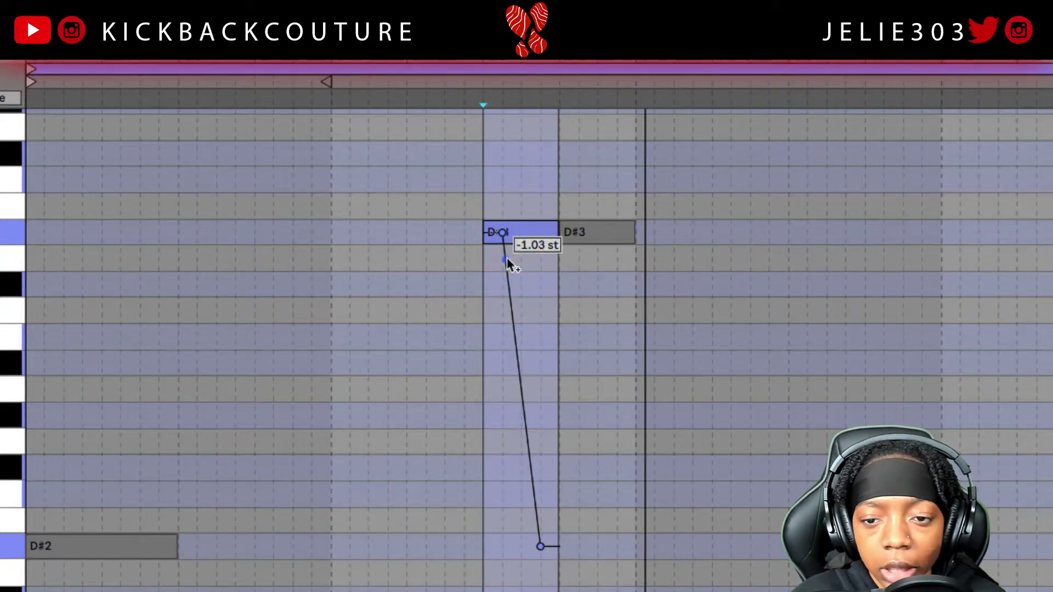
mouse_move(501, 233)
mouse_down()
mouse_move(521, 233)
mouse_move(503, 233)
mouse_move(506, 334)
mouse_move(502, 233)
mouse_up()
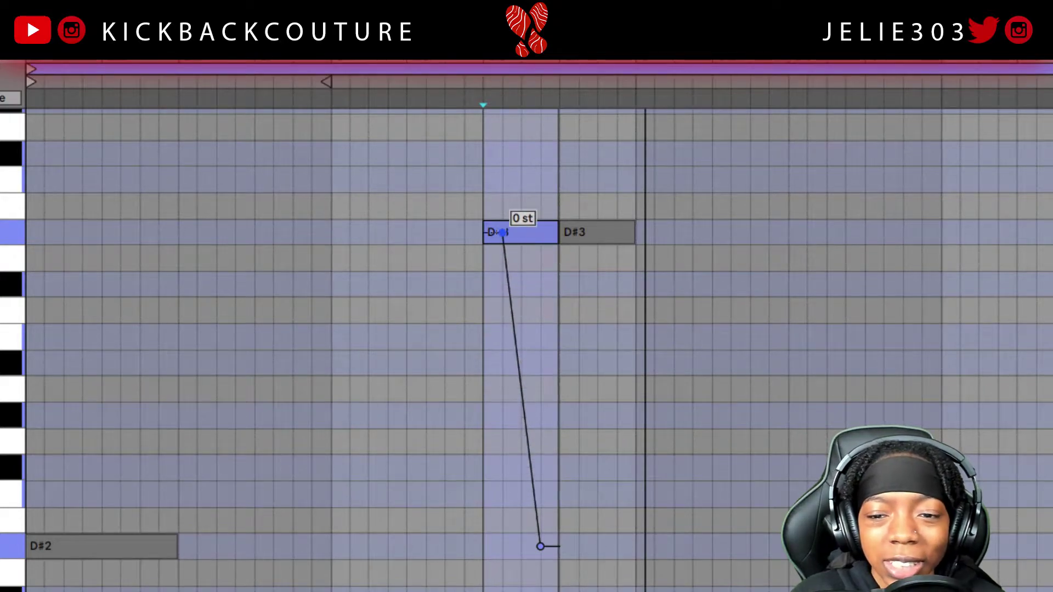
click(512, 240)
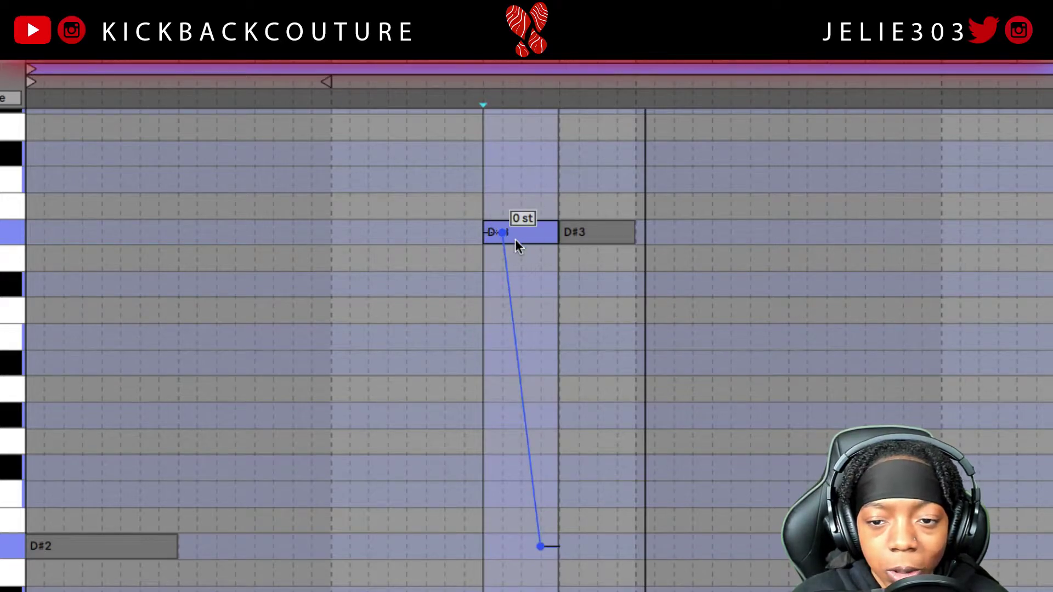
key(space)
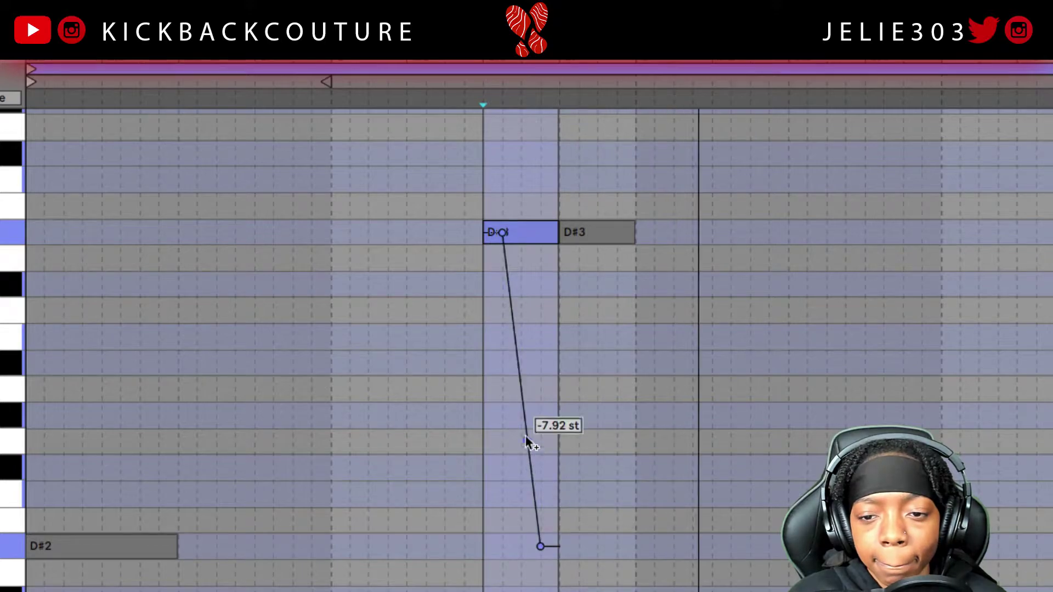
- Draw a downward pitch slide in the second D#3 note, from one quarter to three quarters of its length, ending at B1
click(577, 236)
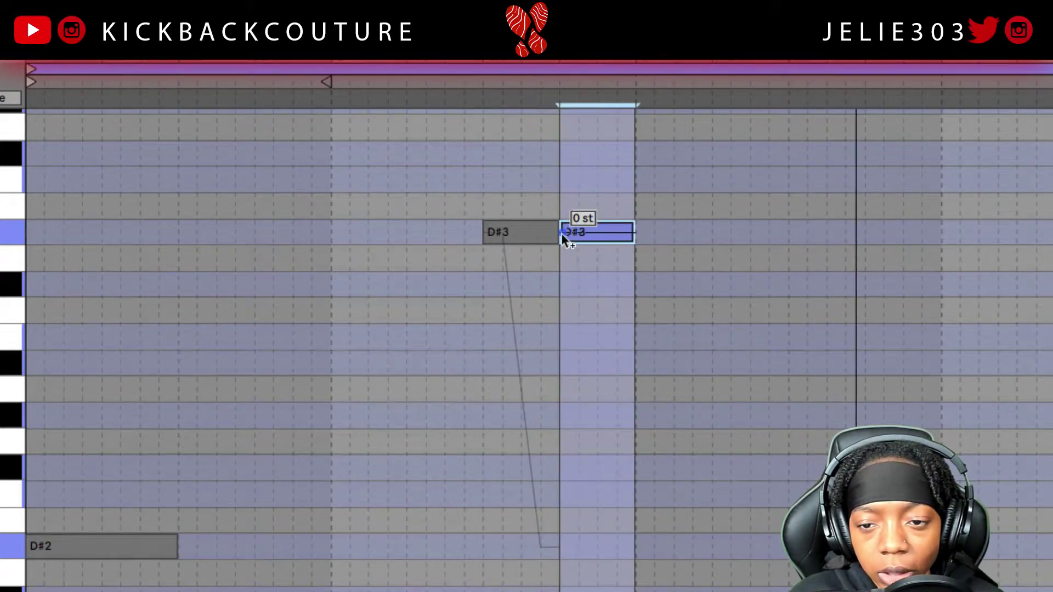
drag(565, 232, 617, 546)
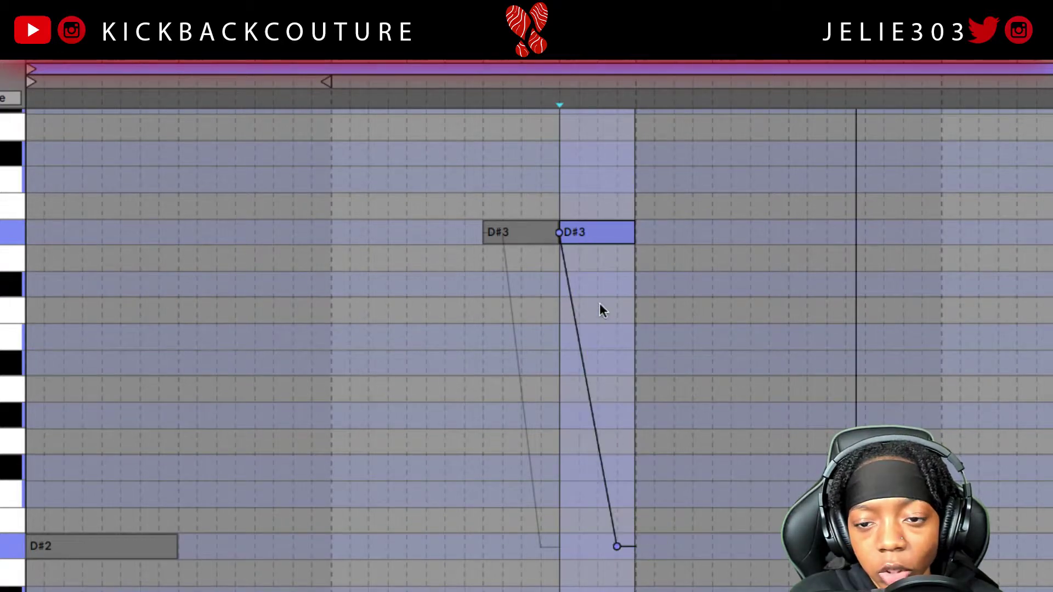
drag(560, 233, 579, 233)
drag(617, 547, 618, 591)
scroll(574, 580, down, 4)
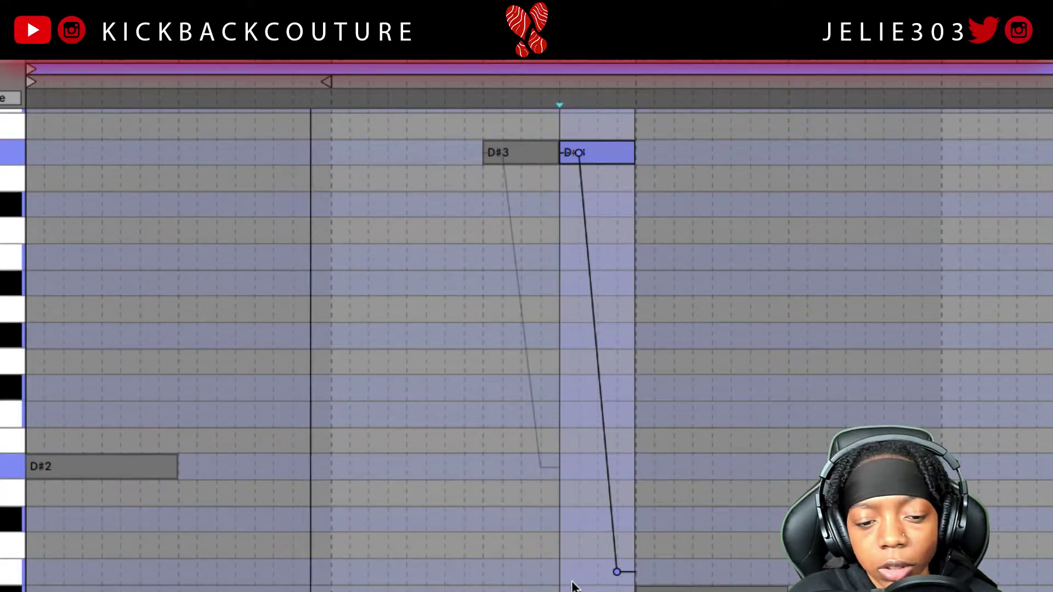
scroll(571, 590, up, 3)
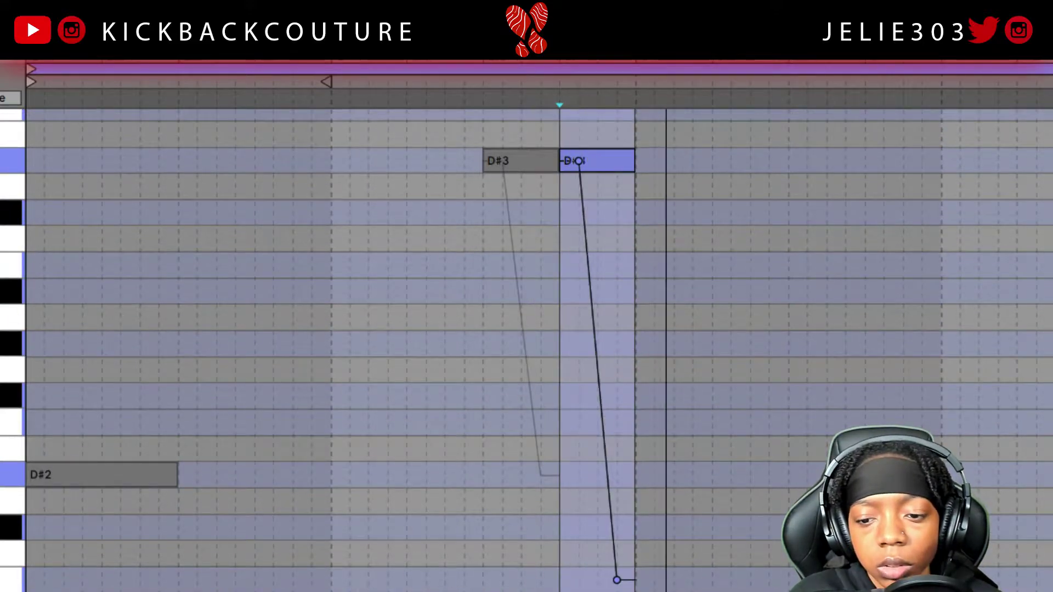
scroll(568, 264, up, 2)
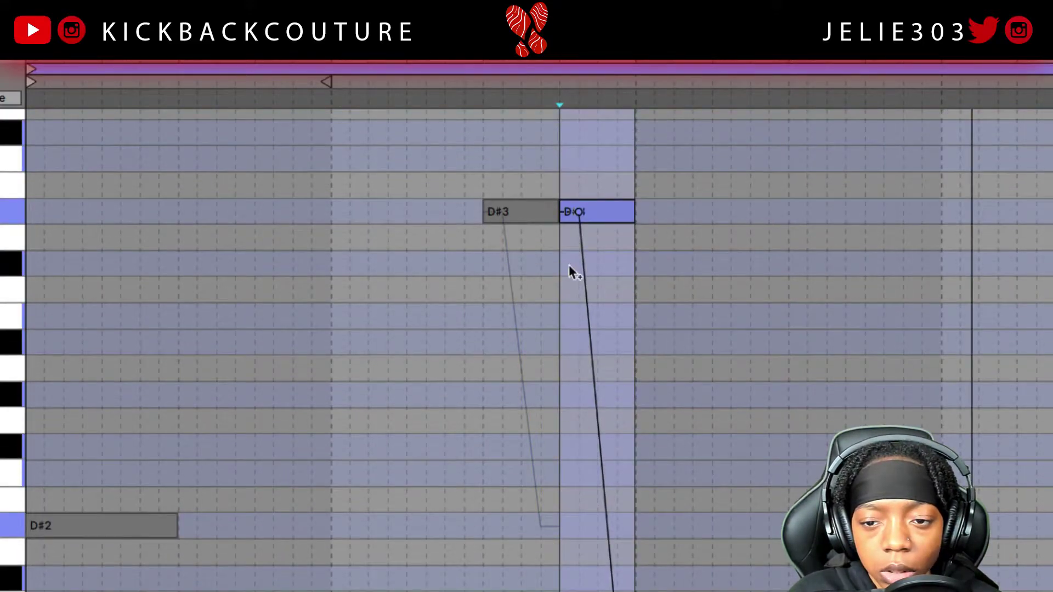
- Draw a +12 st pitch slide in the A#1 note at bar 3, starting three grid steps in and ending at the note's end
scroll(649, 402, down, 2)
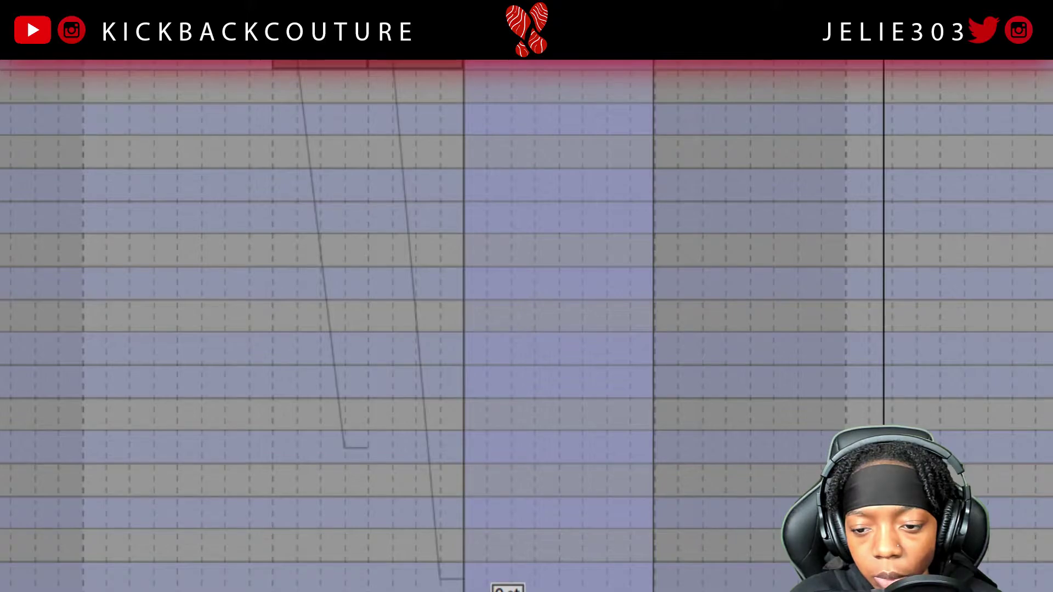
drag(559, 591, 581, 218)
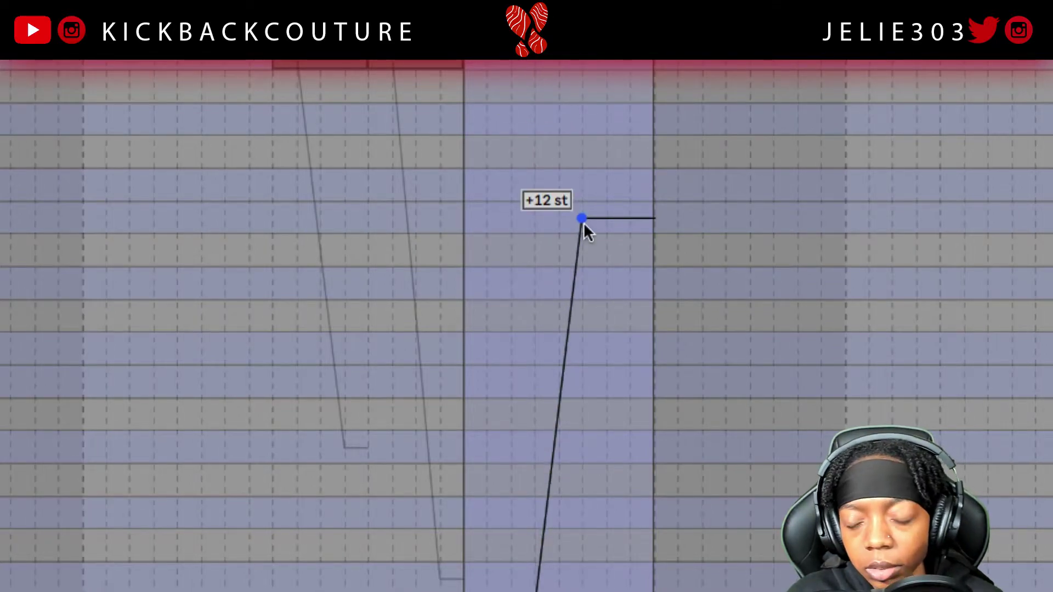
key(space)
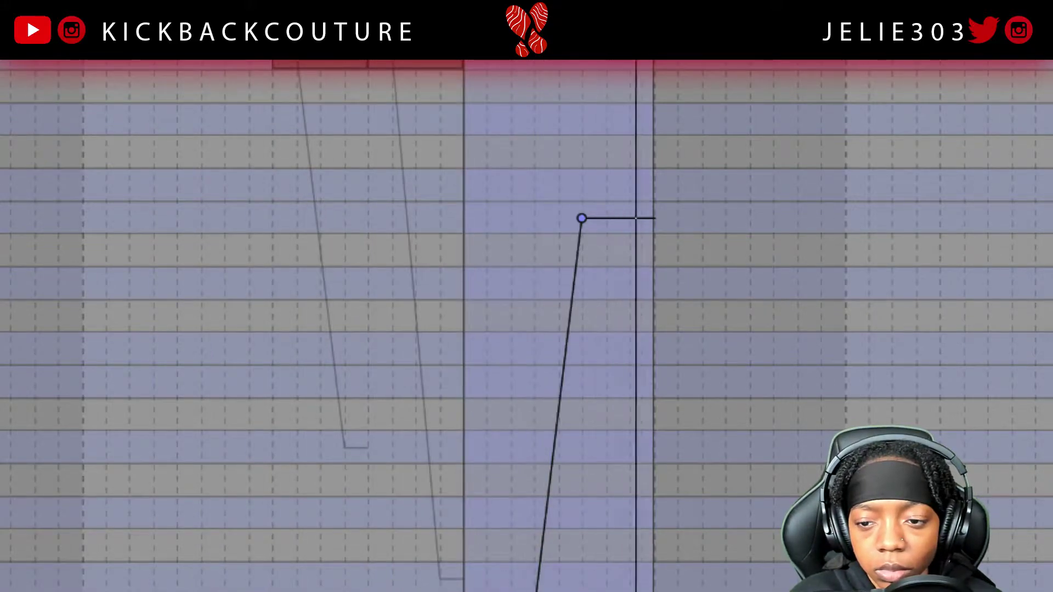
scroll(571, 560, down, 4)
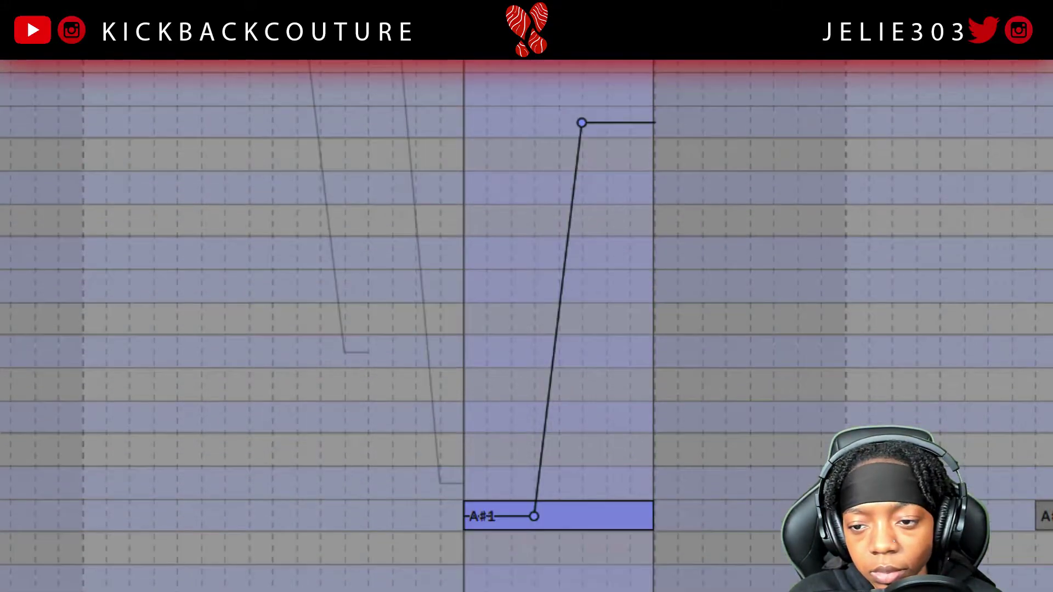
scroll(545, 580, up, 2)
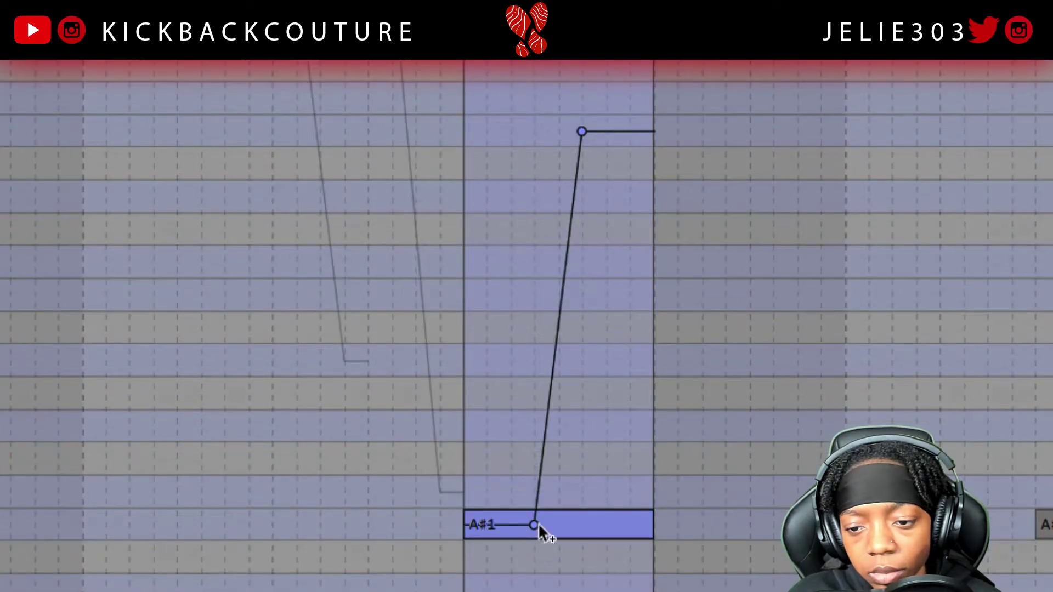
drag(581, 131, 653, 133)
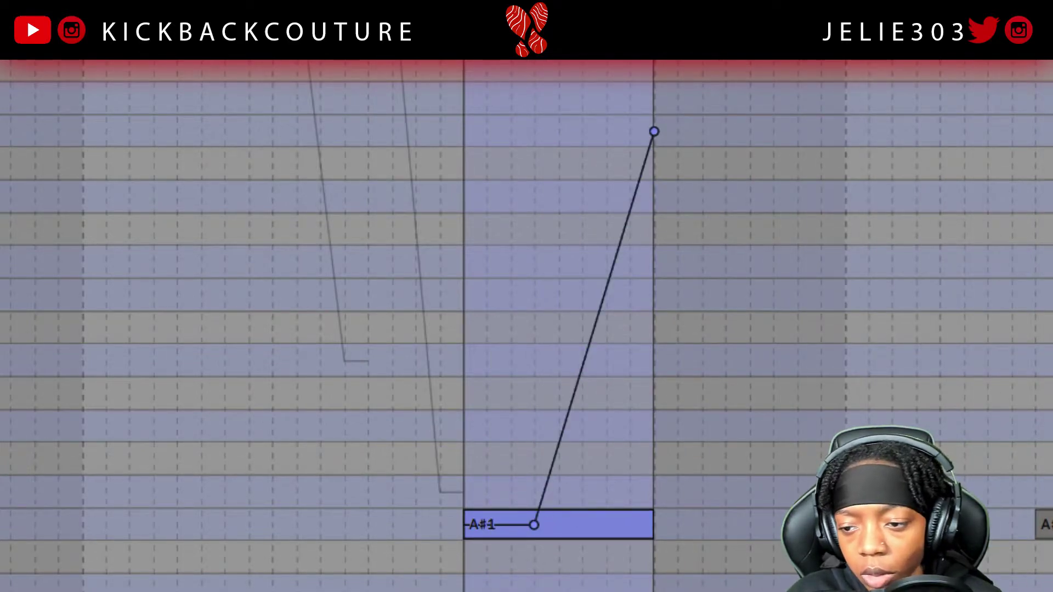
click(1045, 525)
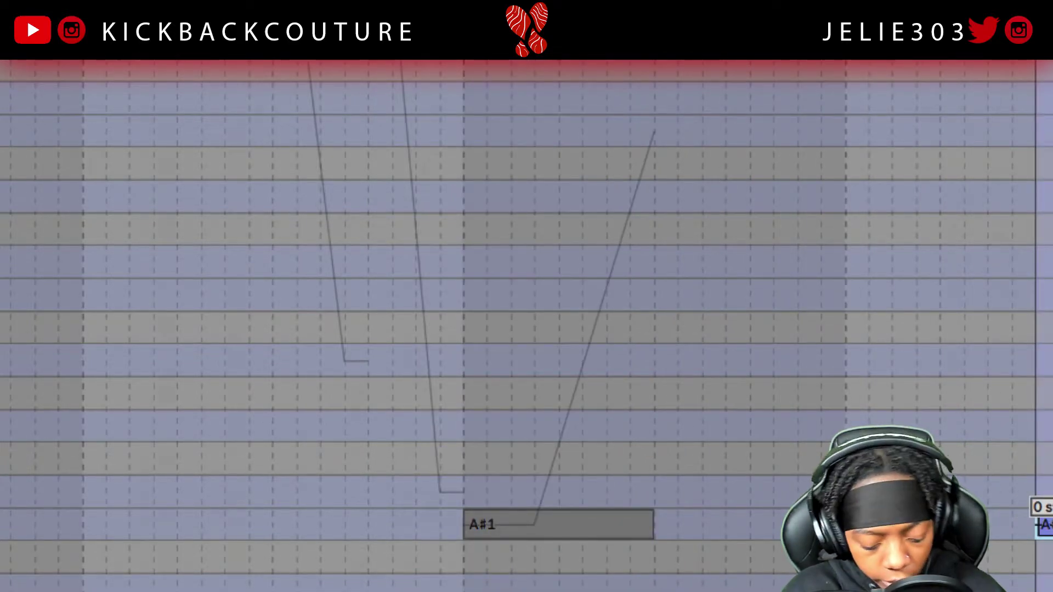
key(plus)
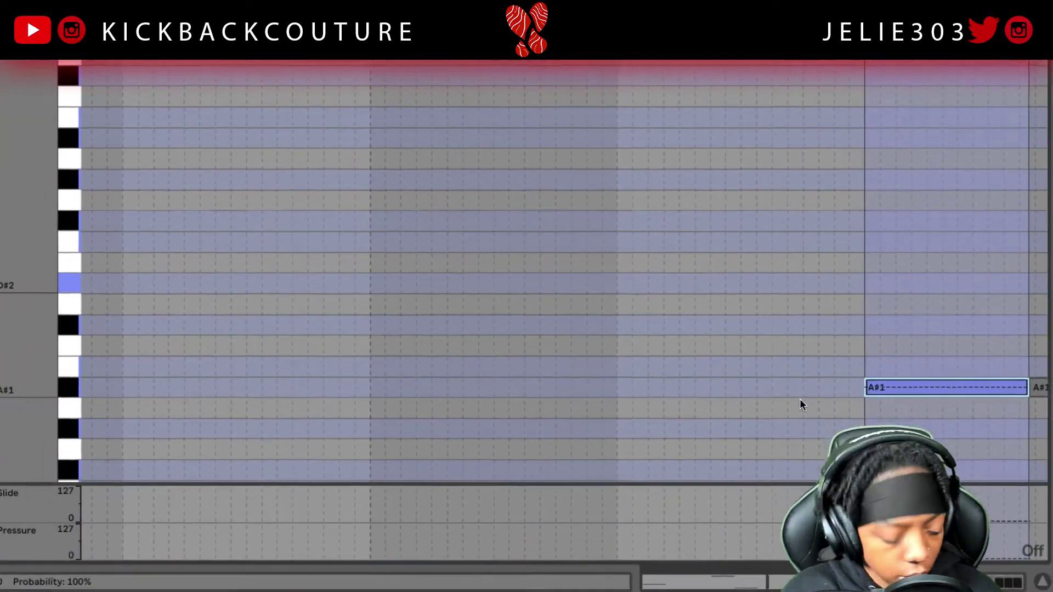
scroll(799, 399, right, 4)
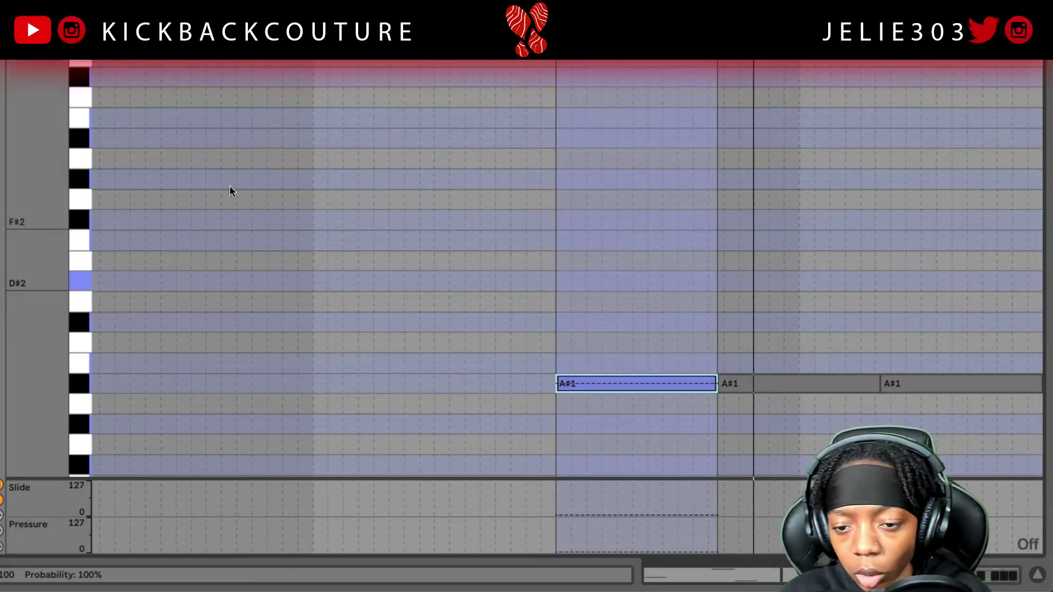
click(601, 383)
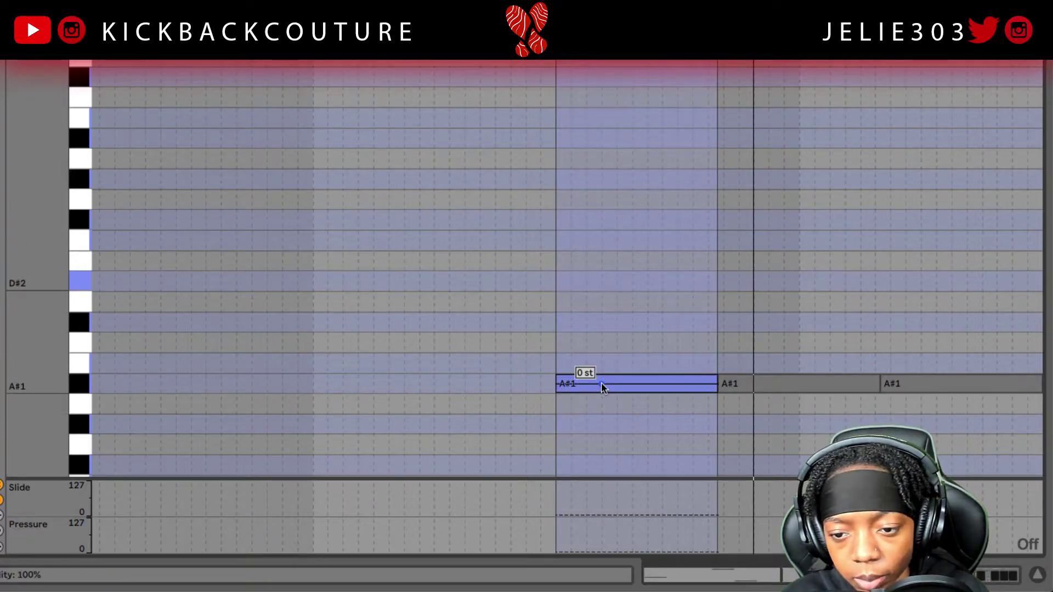
key(b)
mouse_move(602, 320)
mouse_down()
mouse_move(787, 401)
mouse_move(845, 395)
mouse_up()
key(ctrl+z)
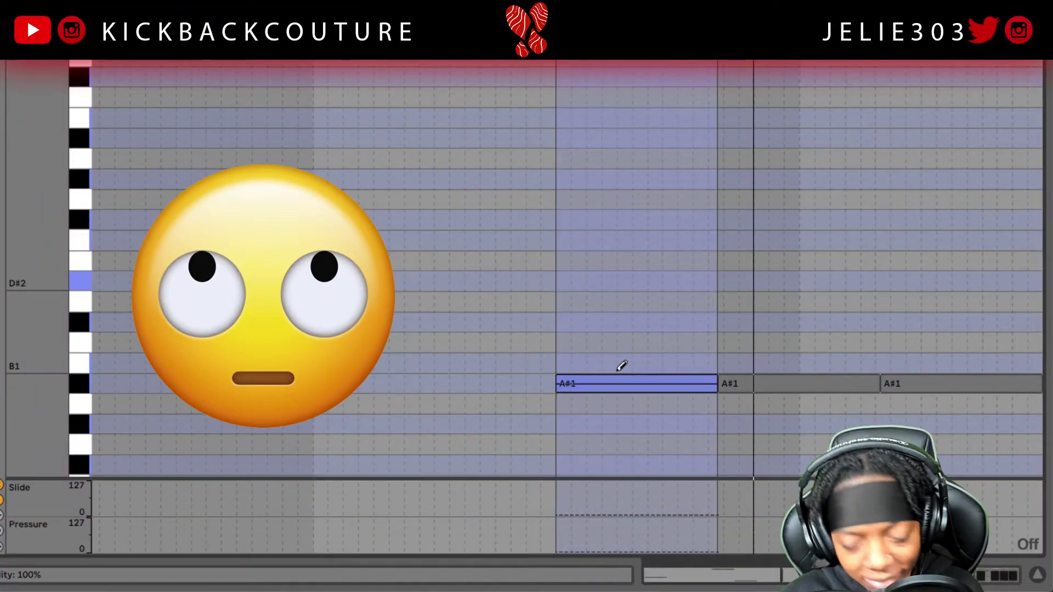
key(b)
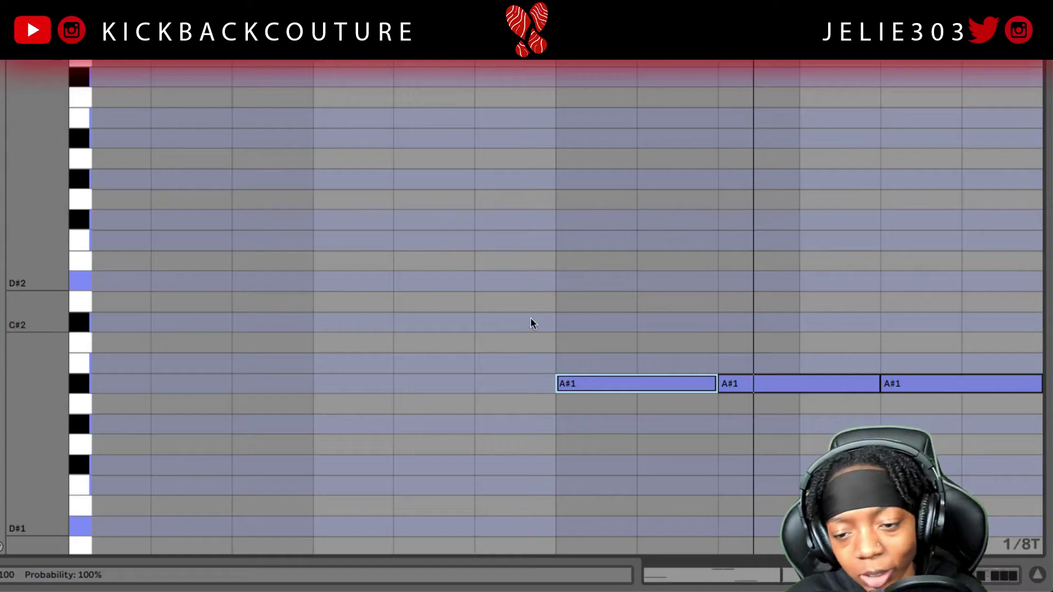
- Transpose the three adjacent A#1 notes at the end of the clip up one octave to A#2
drag(531, 320, 914, 415)
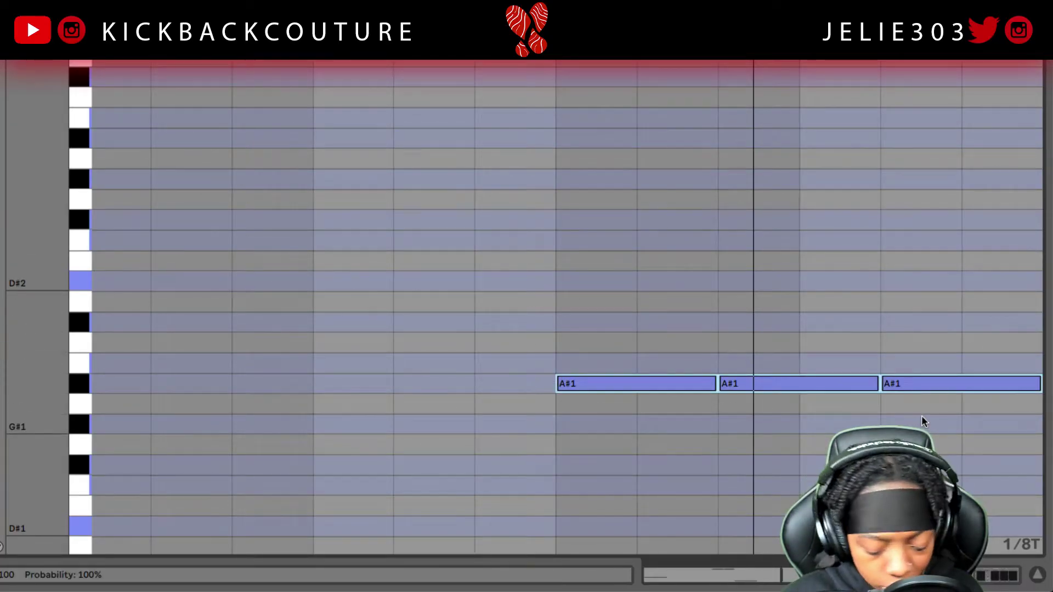
key(shift+Up)
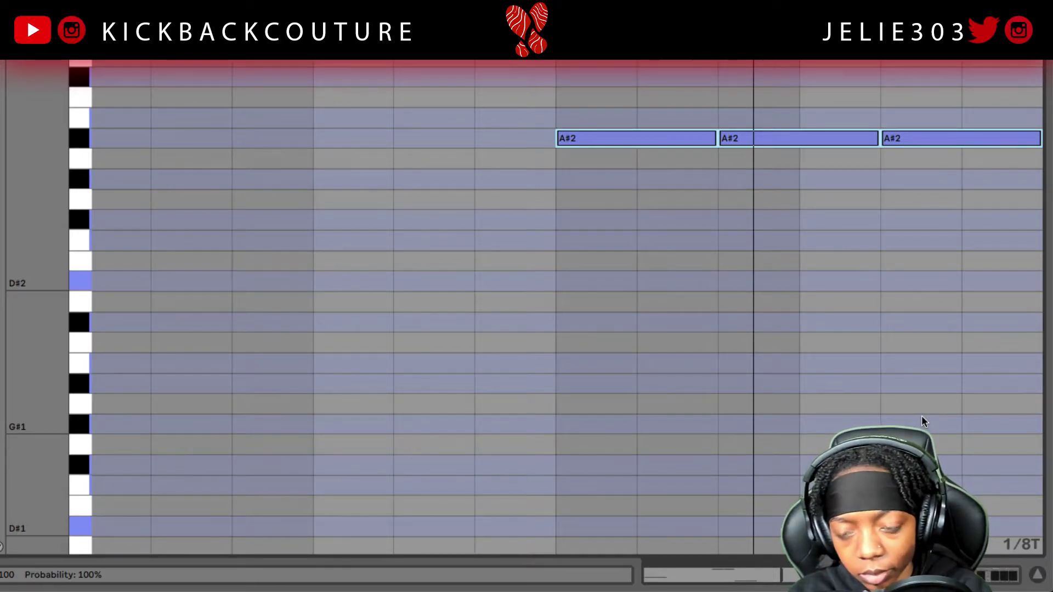
scroll(626, 378, up, 3)
scroll(391, 456, up, 6)
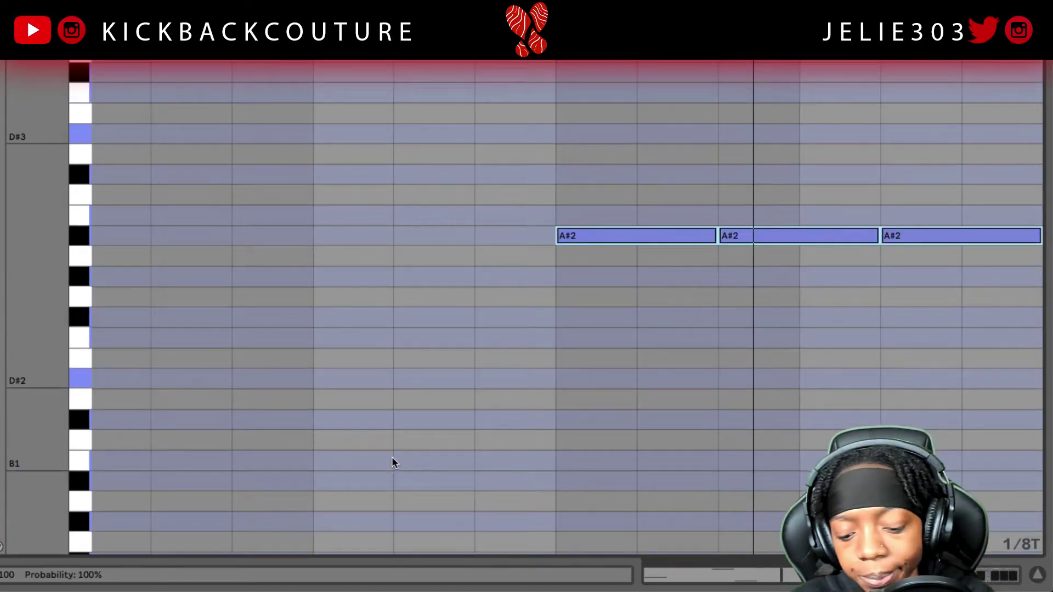
- Repitch the three adjacent A#2 notes to G#3, A#3 and D#4, in that order
click(653, 276)
drag(628, 263, 625, 301)
drag(932, 263, 929, 160)
drag(948, 118, 569, 373)
key(shift+Up)
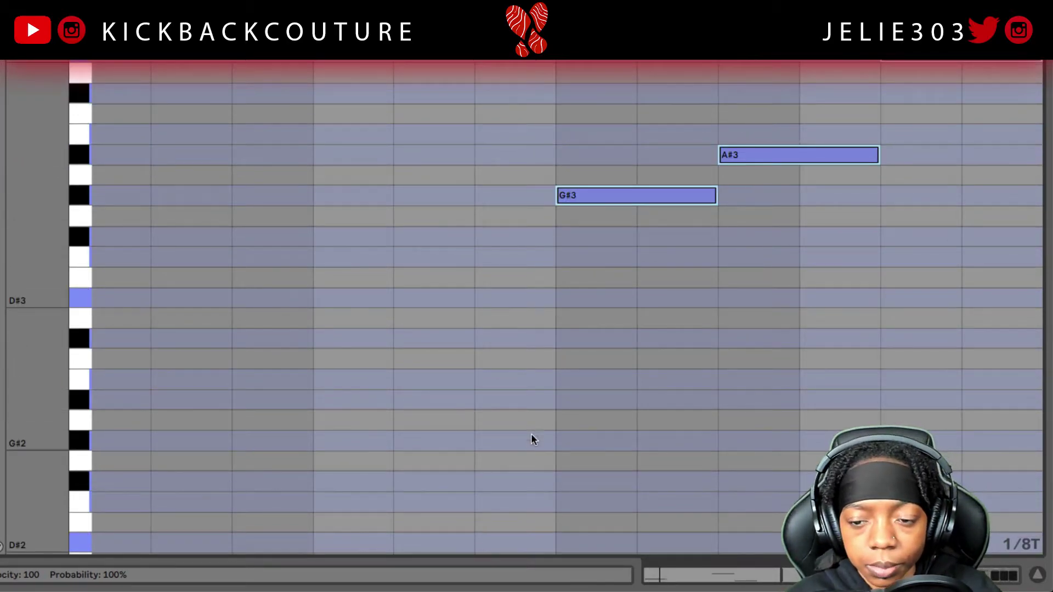
- In Note Expression, draw a pitch slide in the G#3 note down to A#2, starting just before its middle and ending about two thirds through
key(alt+3)
click(613, 199)
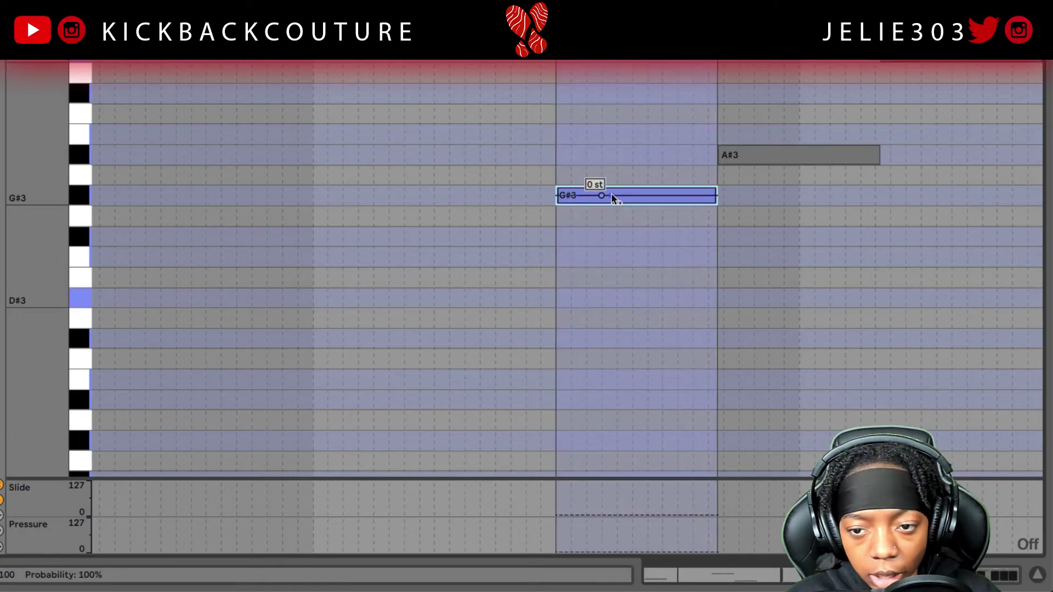
drag(612, 196, 642, 196)
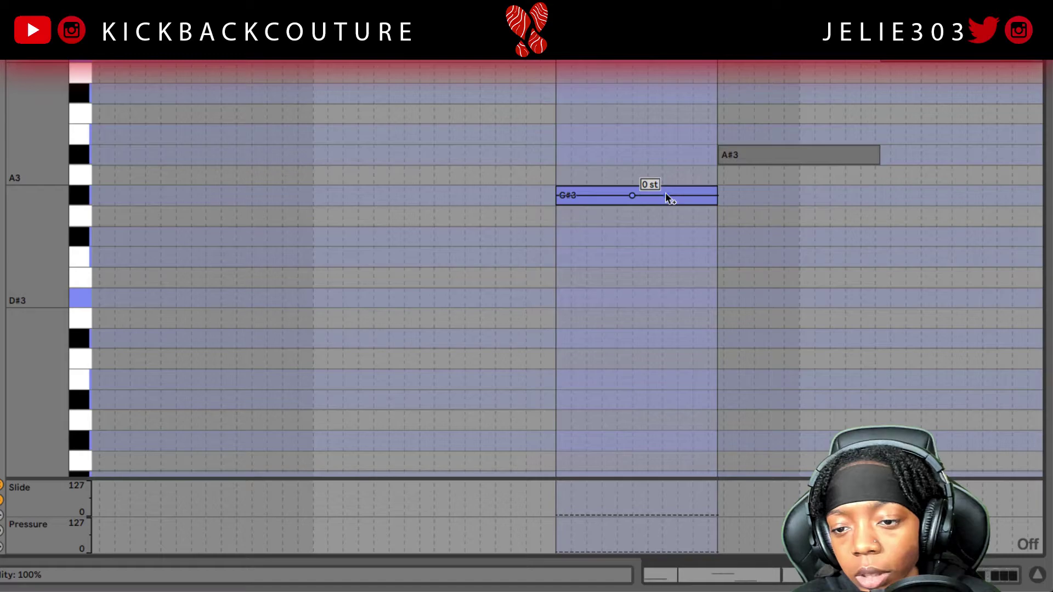
drag(662, 195, 660, 391)
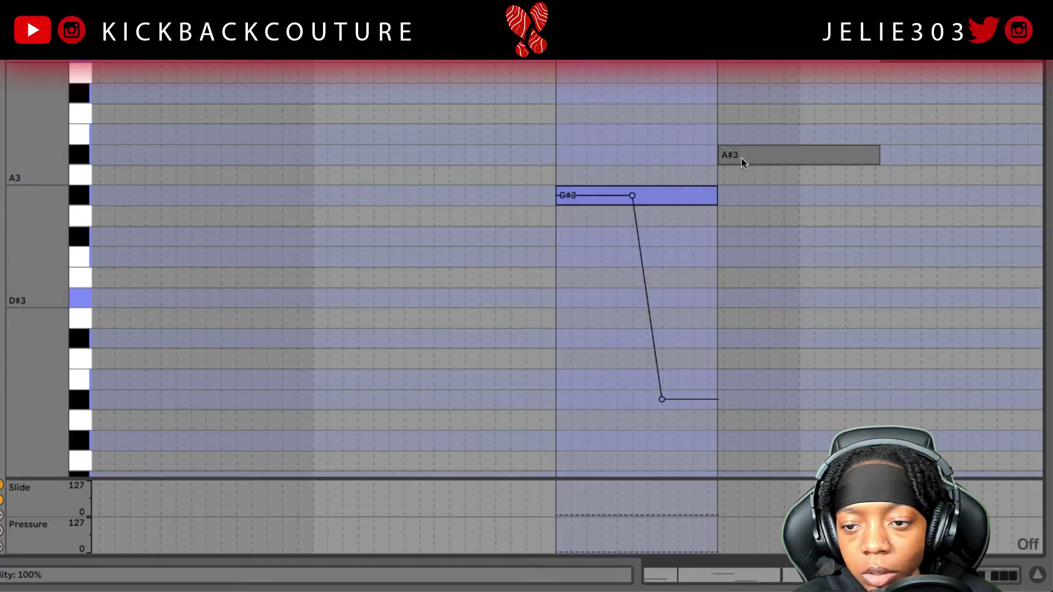
- Draw a pitch slide in the A#3 note down to D#2, from its middle to about three quarters of its length
click(764, 157)
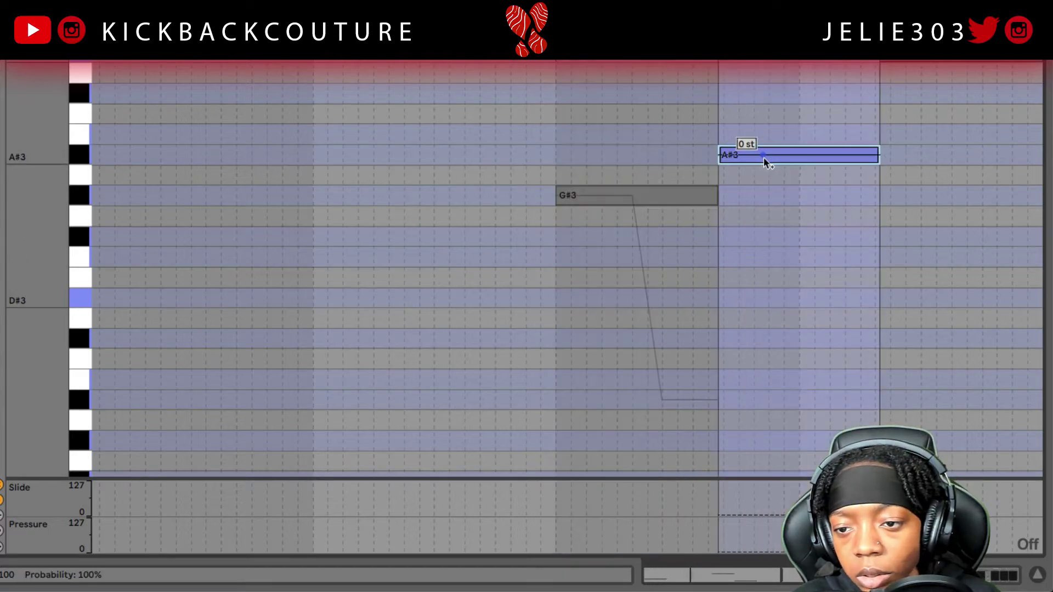
click(800, 155)
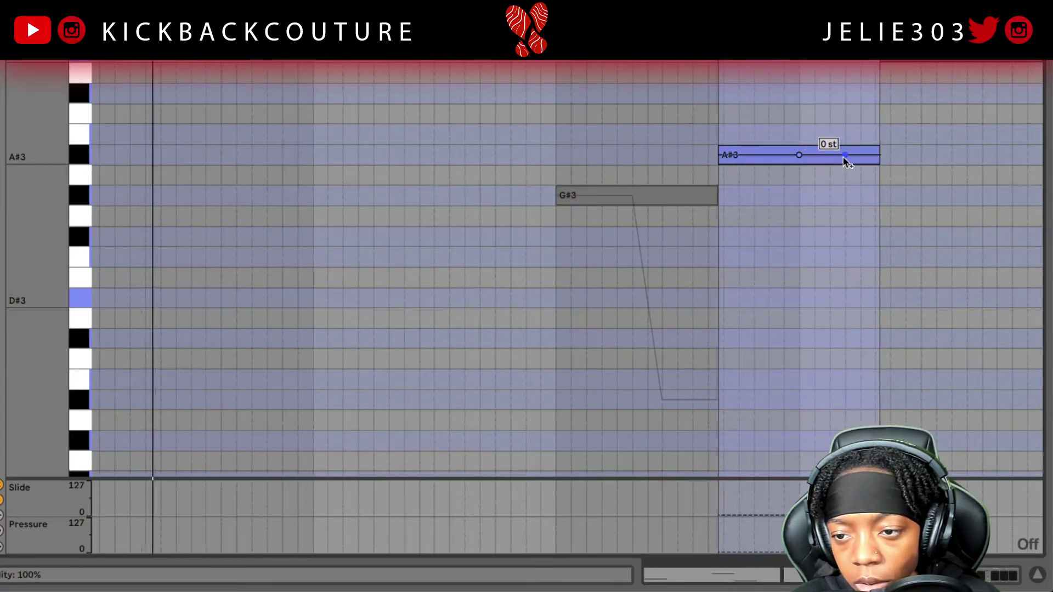
drag(846, 155, 841, 443)
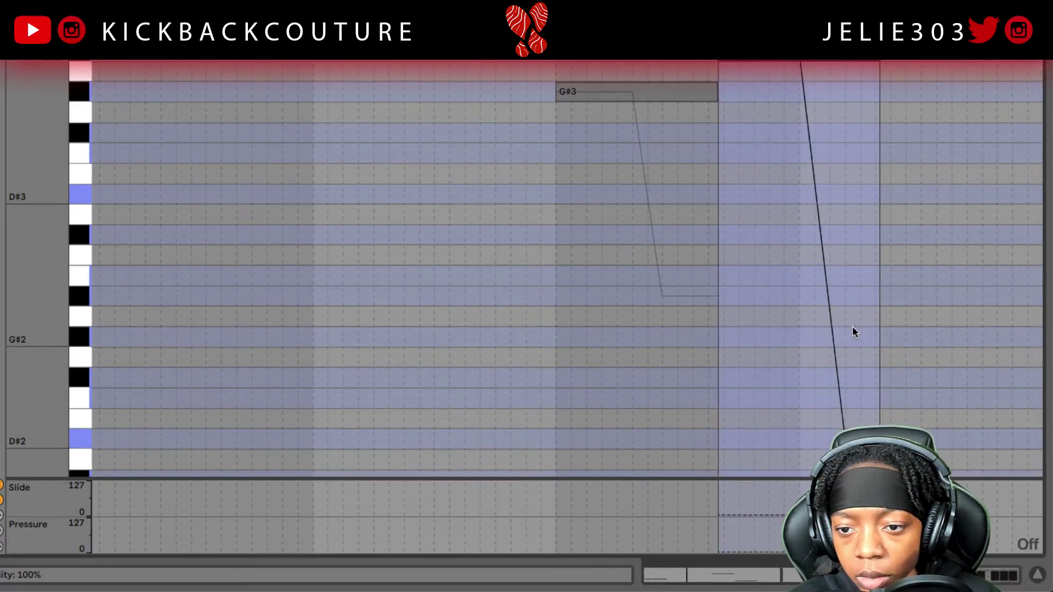
- Draw a steep one-grid-step pitch slide in the D#4 note down to D#2, starting just past its middle, and audition the slides
scroll(856, 327, up, 5)
click(921, 146)
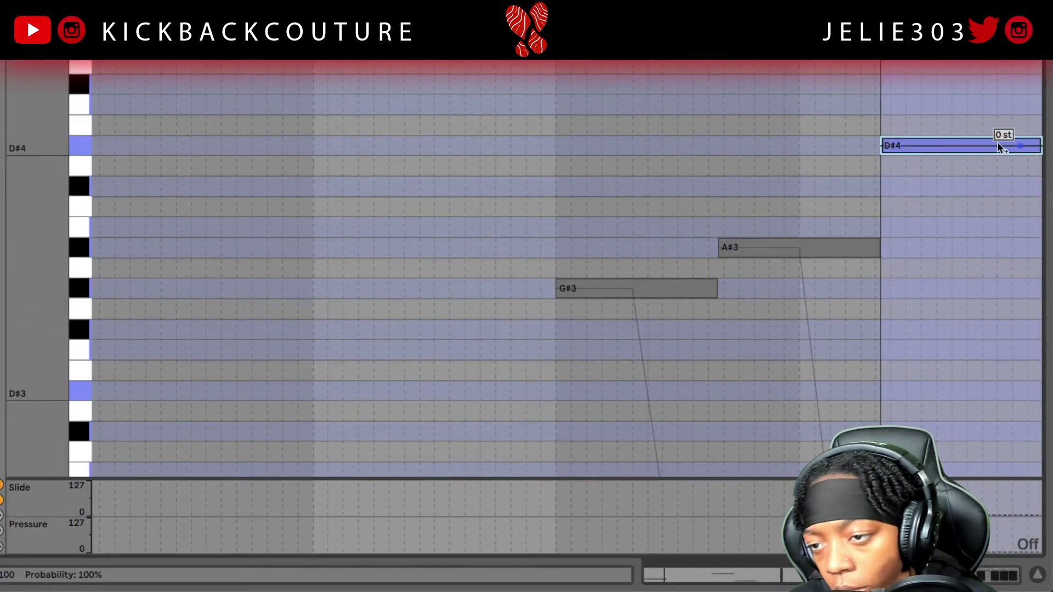
click(966, 146)
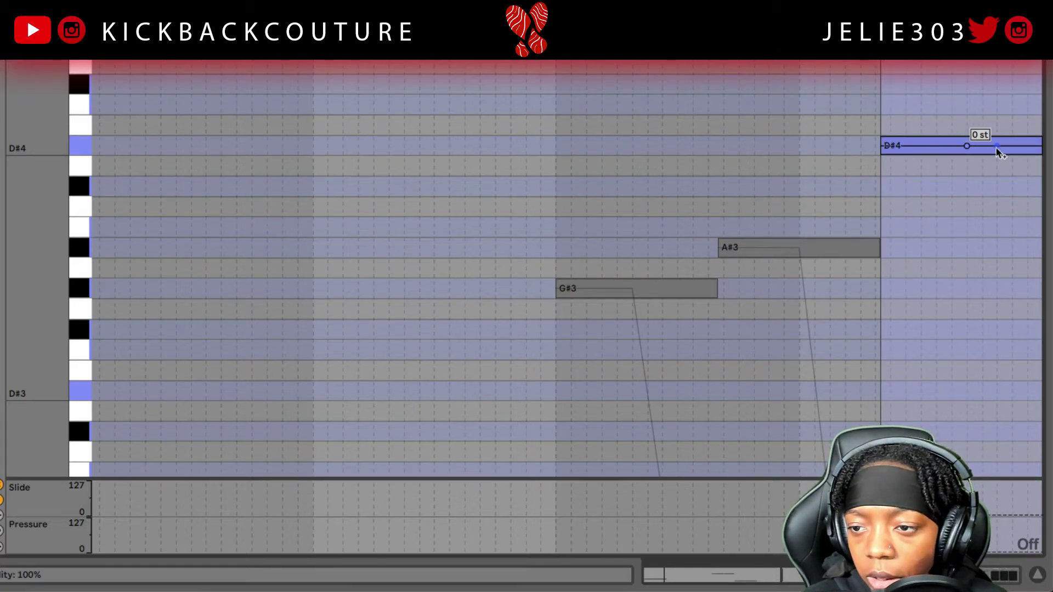
drag(997, 147, 981, 357)
scroll(863, 333, up, 8)
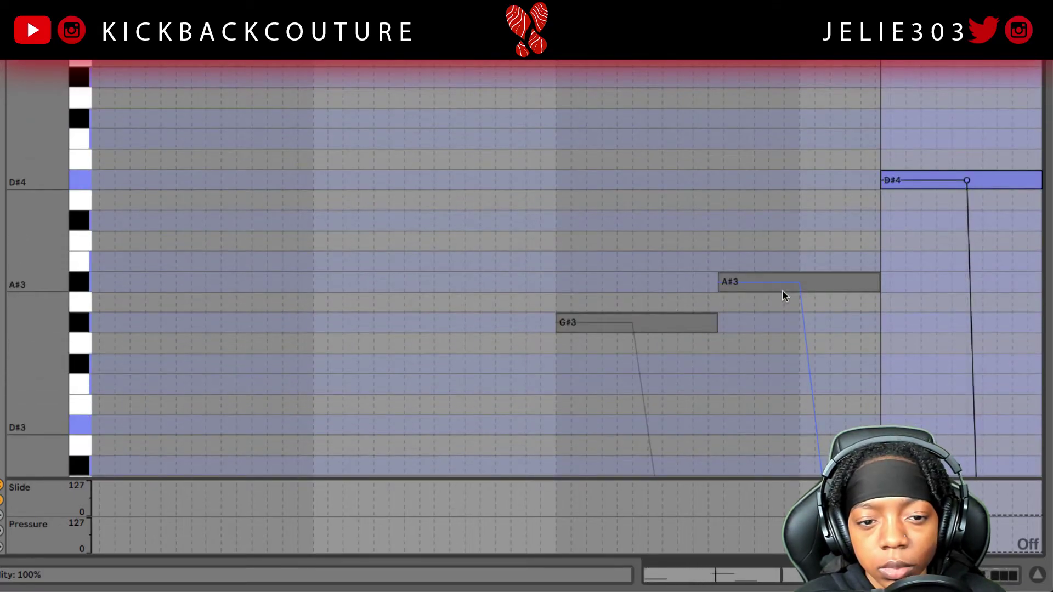
key(space)
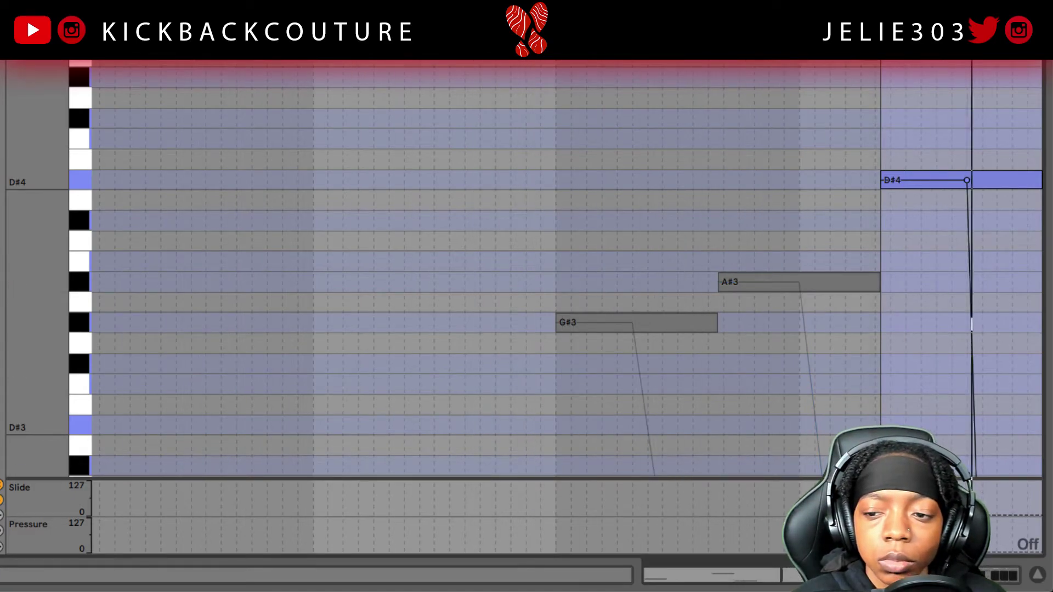
scroll(963, 249, down, 2)
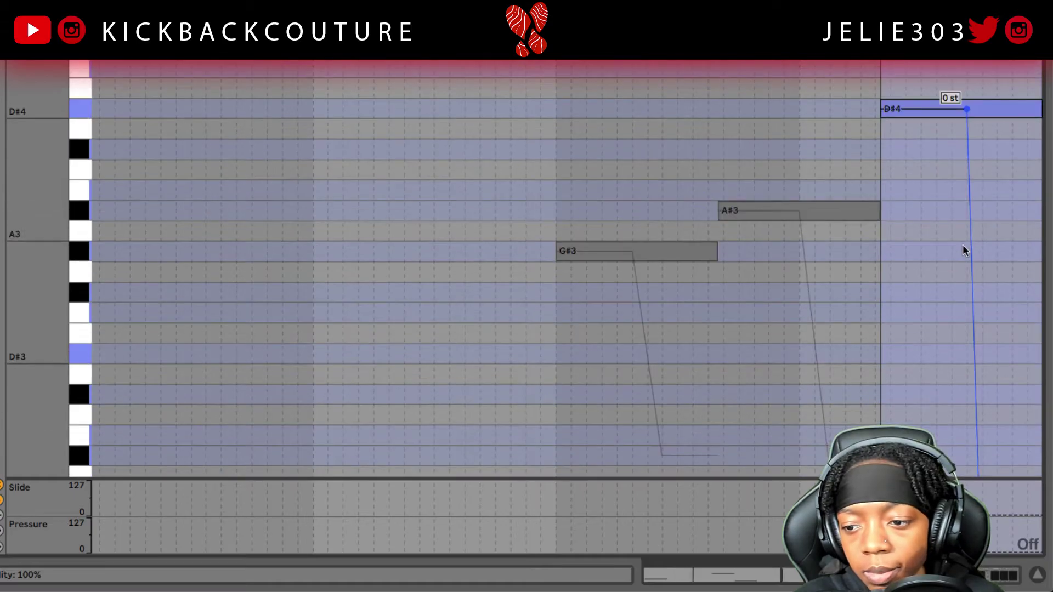
scroll(806, 307, down, 3)
scroll(949, 258, down, 2)
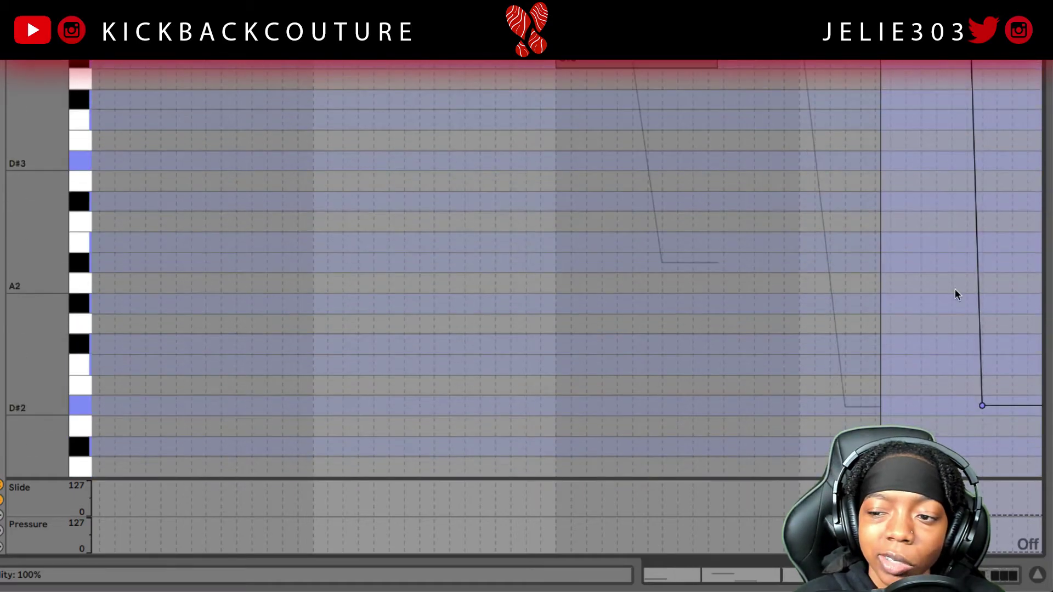
- Bend the A#1 note's rising slide at bar 3 into a moderate curve that starts gently and steepens, after trying both extreme curvatures
drag(767, 571, 670, 521)
scroll(361, 278, down, 5)
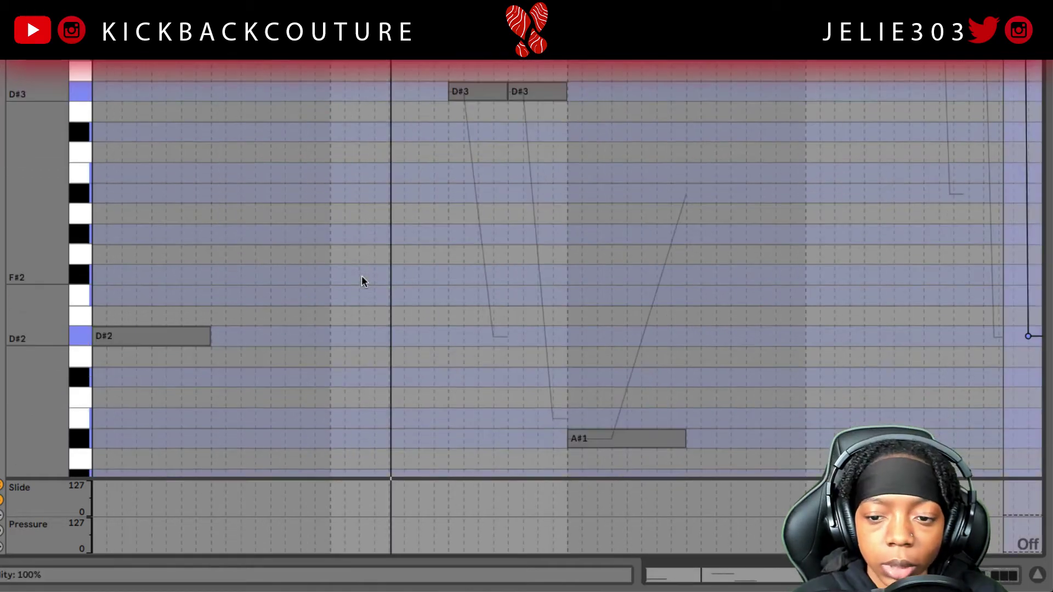
click(652, 318)
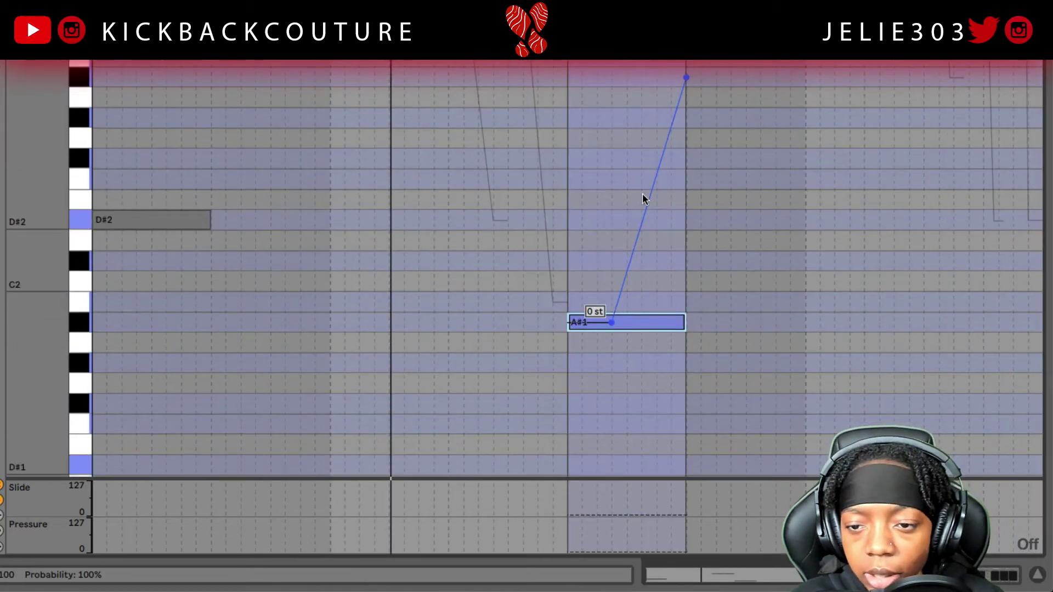
mouse_move(645, 198)
mouse_down()
mouse_move(643, 137)
mouse_move(644, 263)
mouse_up()
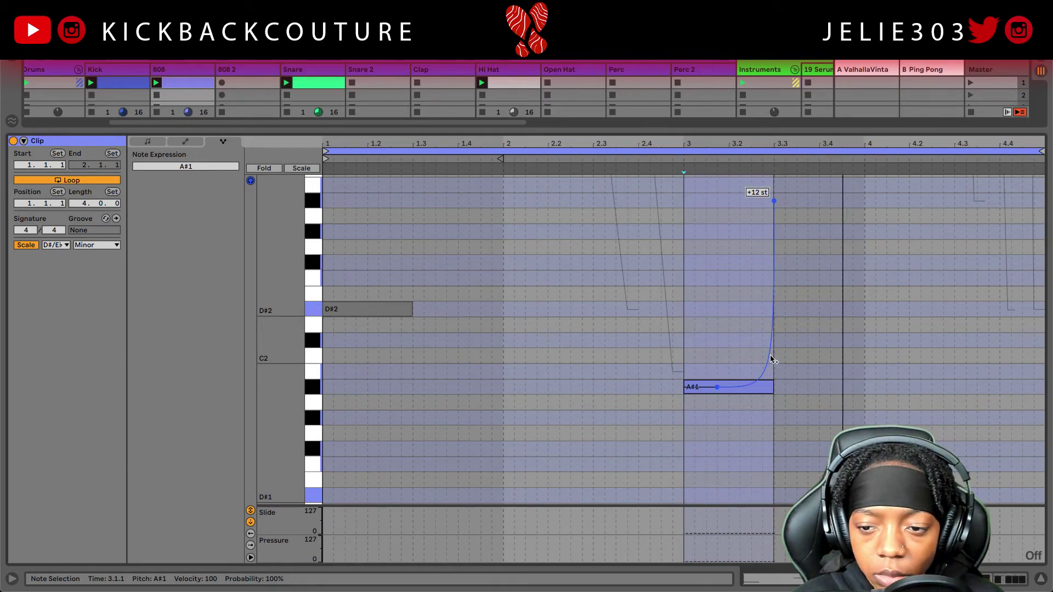
drag(770, 362, 727, 218)
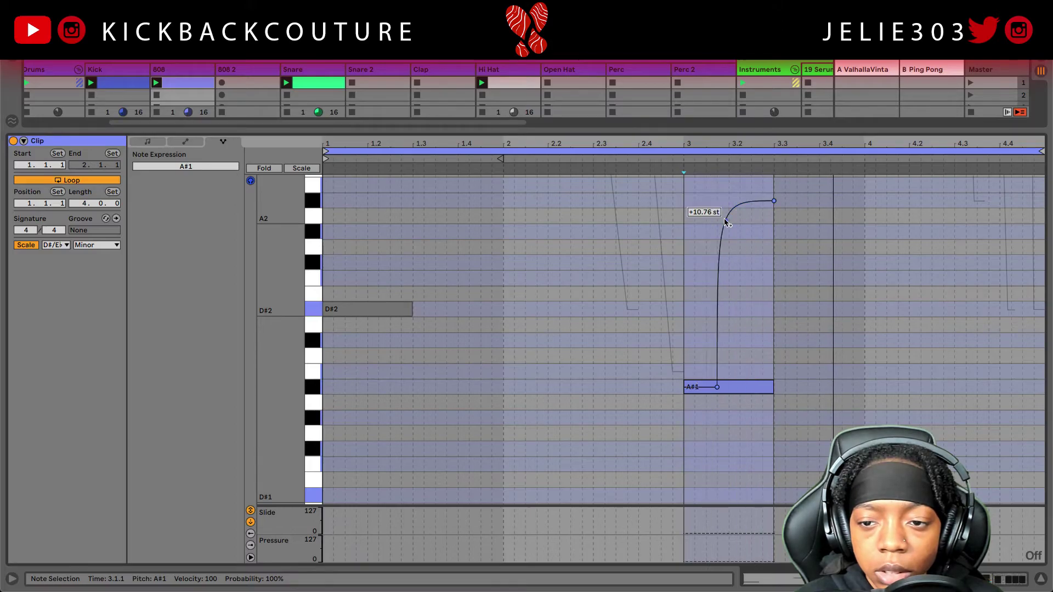
drag(726, 227, 726, 294)
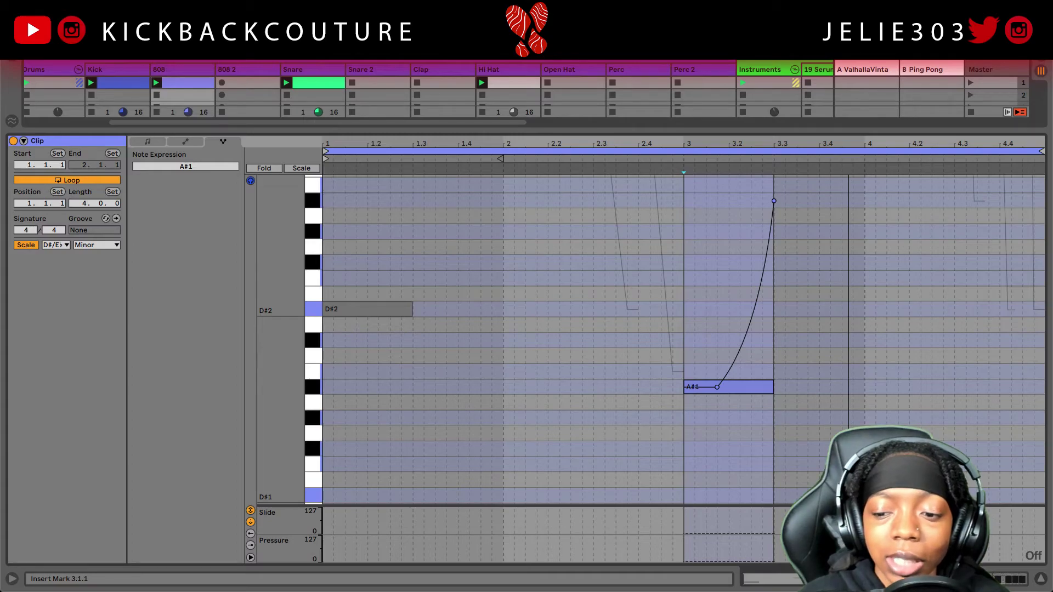
click(686, 387)
scroll(364, 318, up, 6)
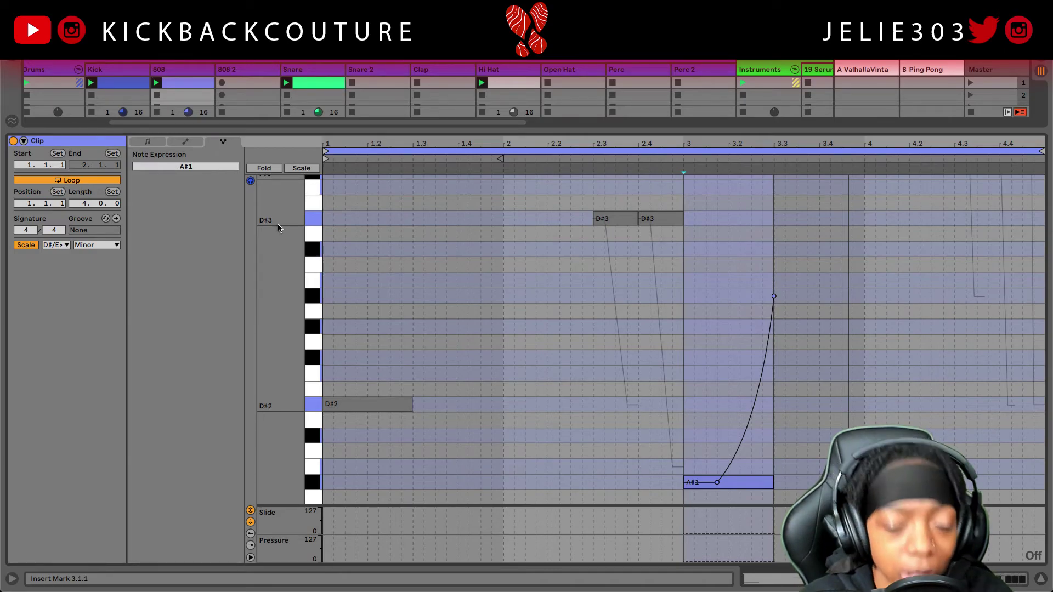
click(712, 404)
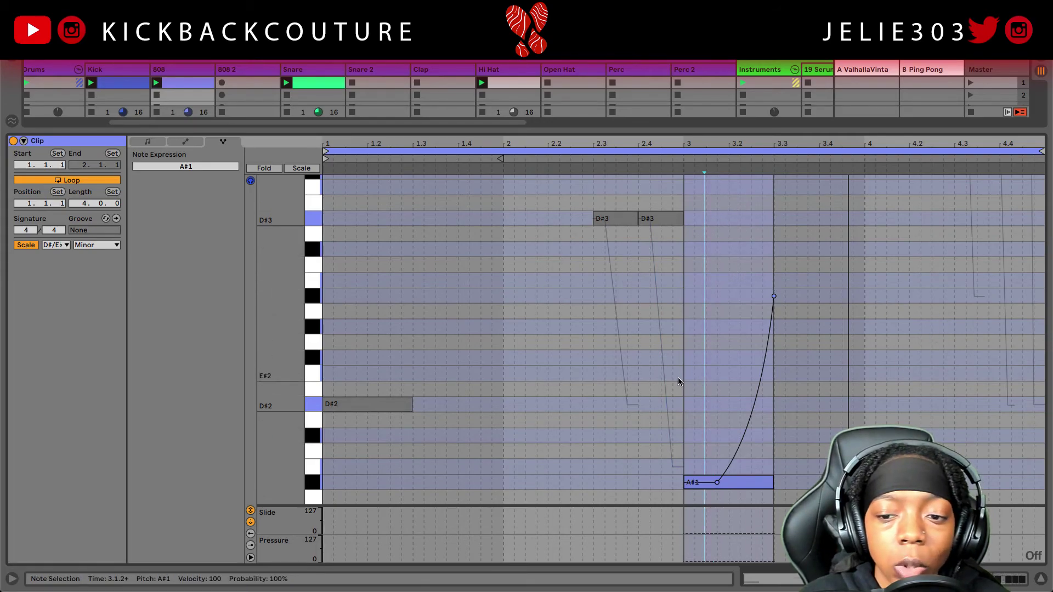
click(582, 358)
key(ctrl+a)
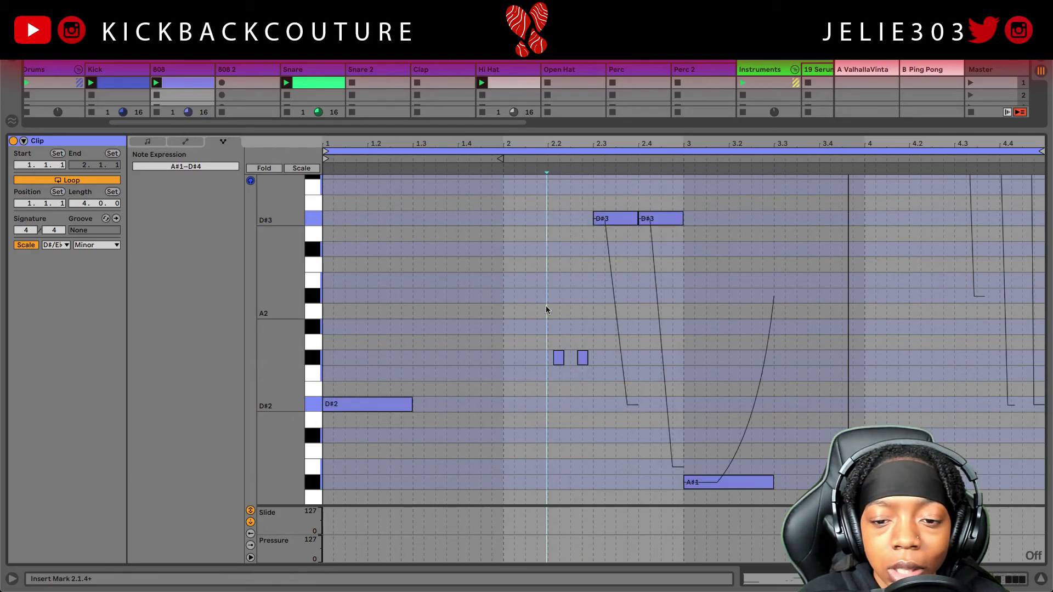
double_click(565, 404)
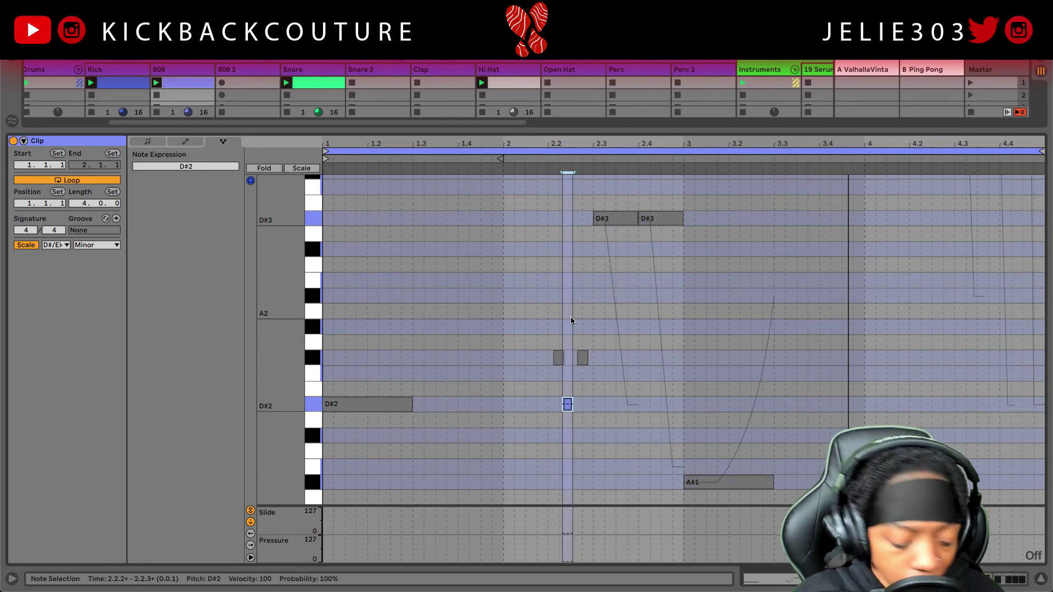
key(ctrl+z)
key(ctrl+z)
key(ctrl+z)
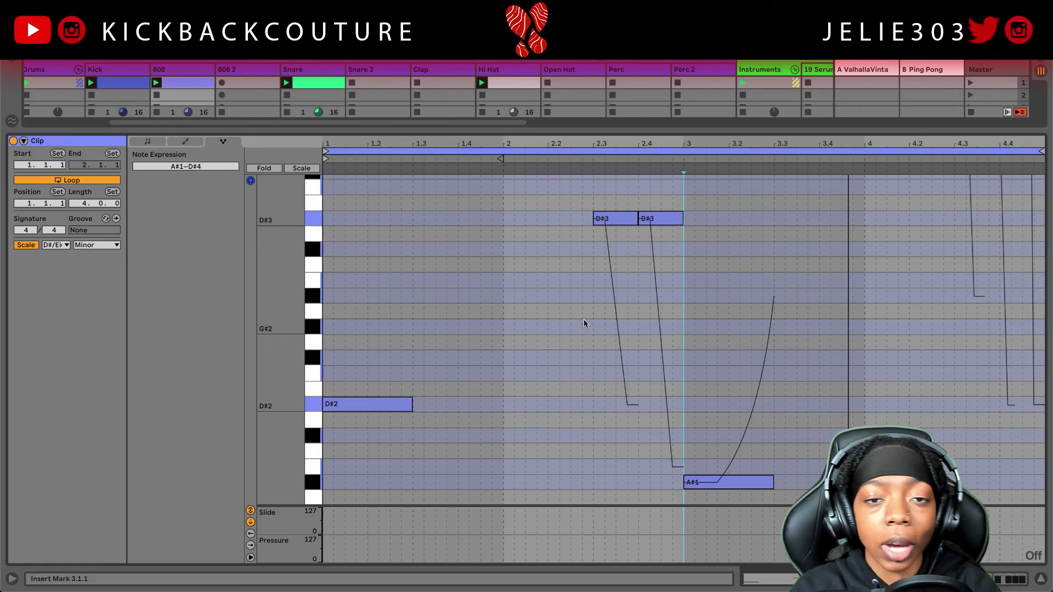